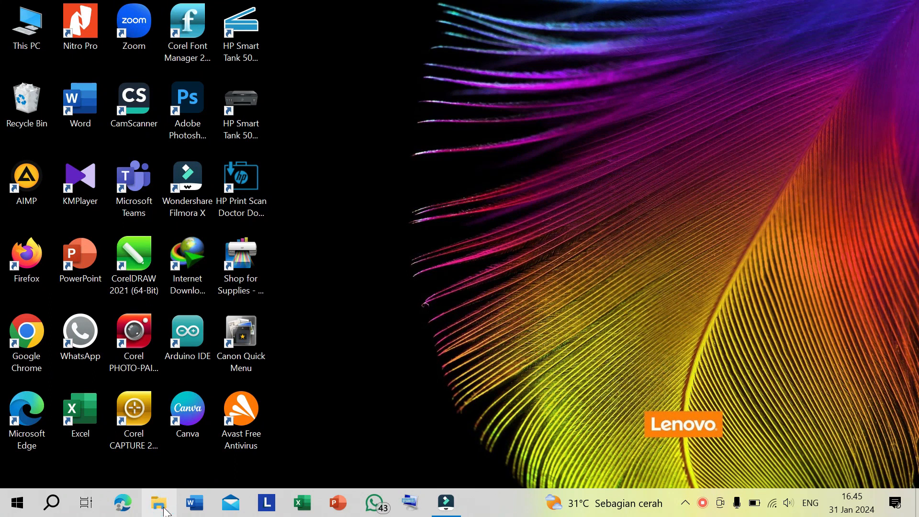
- Open the X-5 Word document from its folder inside Belajar Praktek Informatika, under SMAN 1 Banda Aceh on drive D
{"action": "left_click", "coordinate": [164, 512]}
{"action": "scroll", "coordinate": [72, 373], "scroll_direction": "down", "scroll_amount": 10}
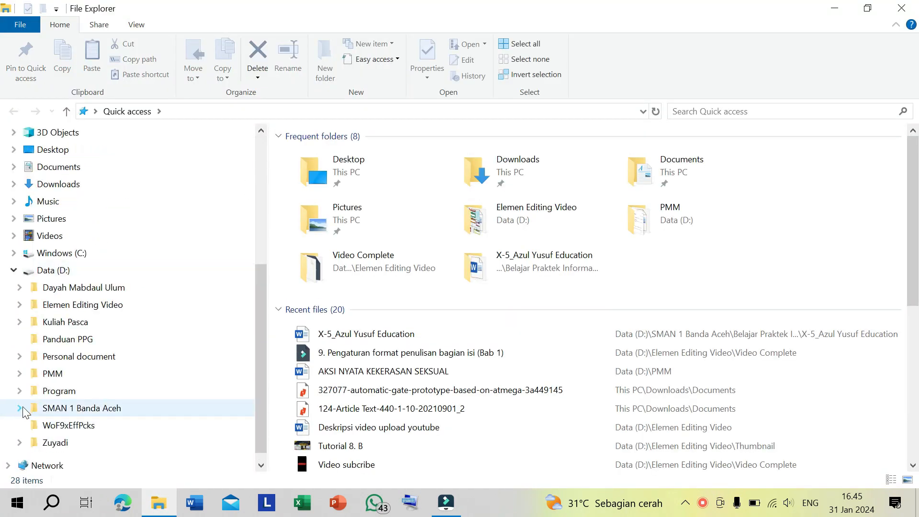
{"action": "left_click", "coordinate": [71, 374]}
{"action": "double_click", "coordinate": [360, 156]}
{"action": "left_click", "coordinate": [13, 111]}
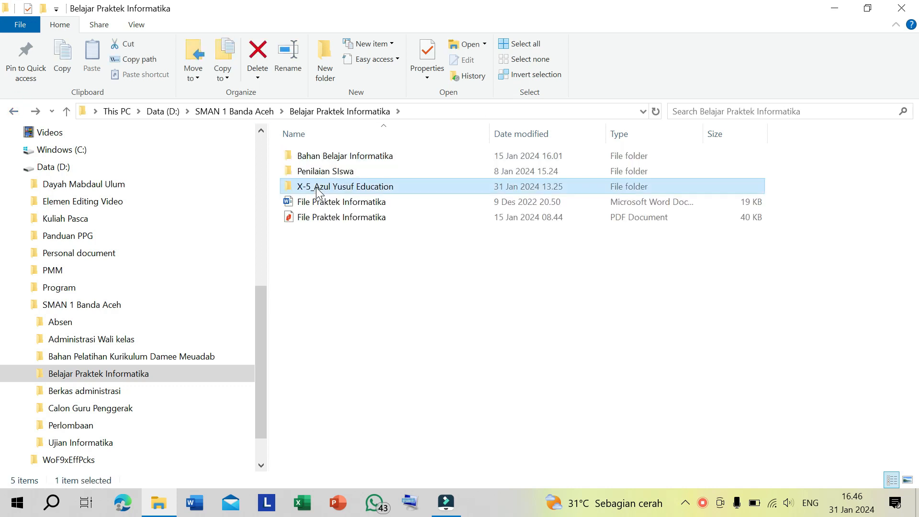
{"action": "double_click", "coordinate": [318, 186]}
{"action": "double_click", "coordinate": [347, 165]}
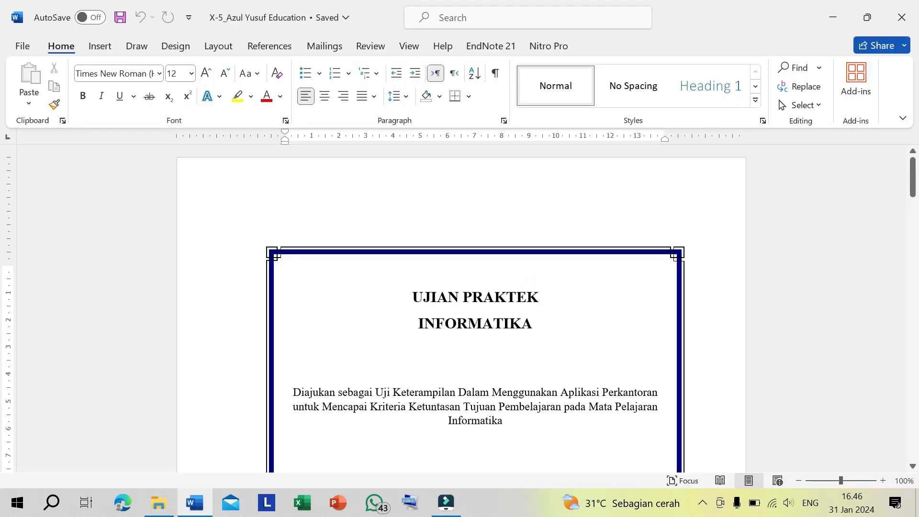
- Insert a 5x5 table on the empty line below the introductory sentence of section D. Hasil Penelitian
{"action": "scroll", "coordinate": [529, 293], "scroll_direction": "down", "scroll_amount": 12}
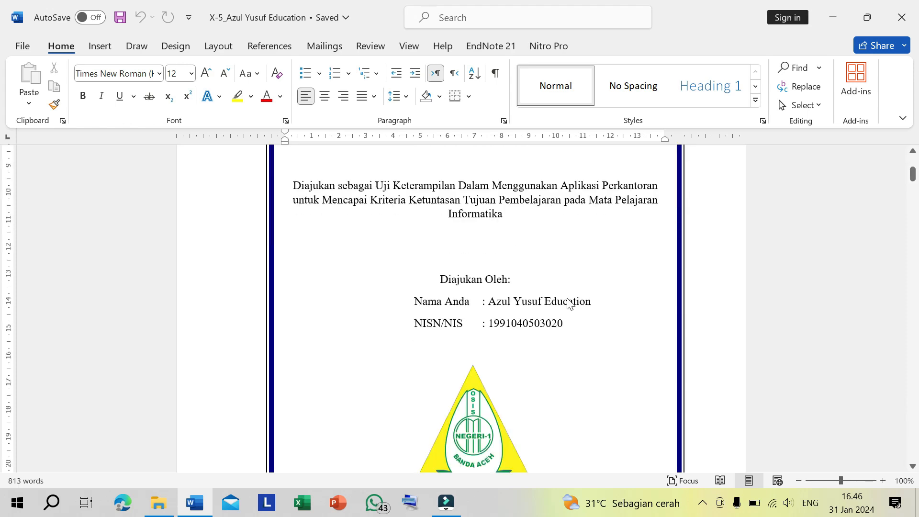
{"action": "scroll", "coordinate": [476, 313], "scroll_direction": "down", "scroll_amount": 20}
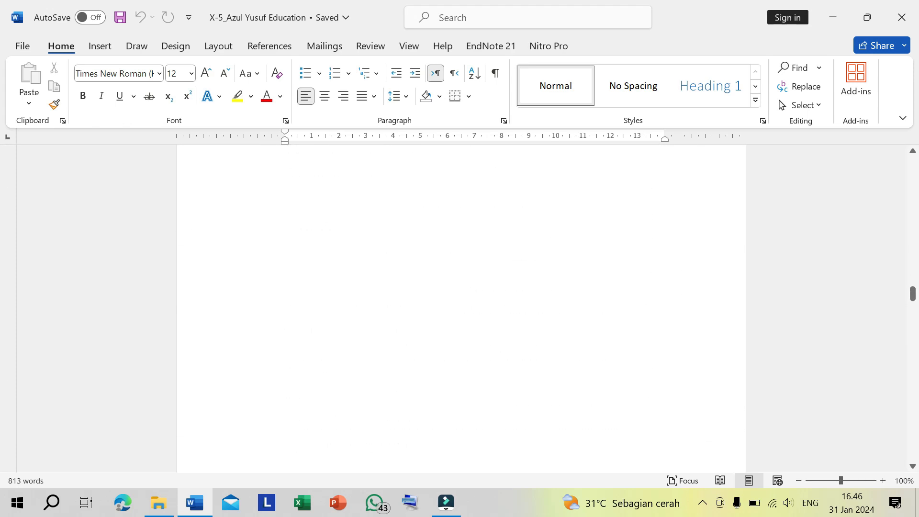
{"action": "scroll", "coordinate": [461, 309], "scroll_direction": "down", "scroll_amount": 10}
{"action": "scroll", "coordinate": [462, 309], "scroll_direction": "up", "scroll_amount": 3}
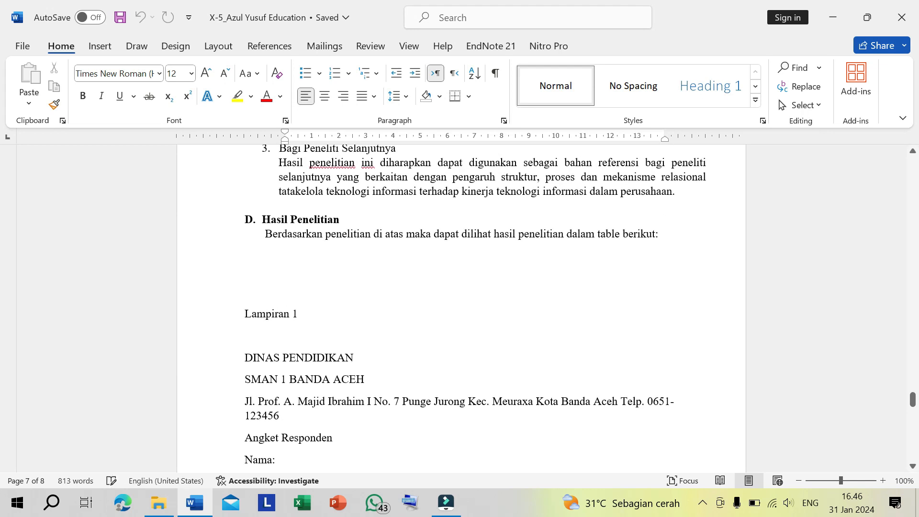
{"action": "left_click", "coordinate": [297, 289]}
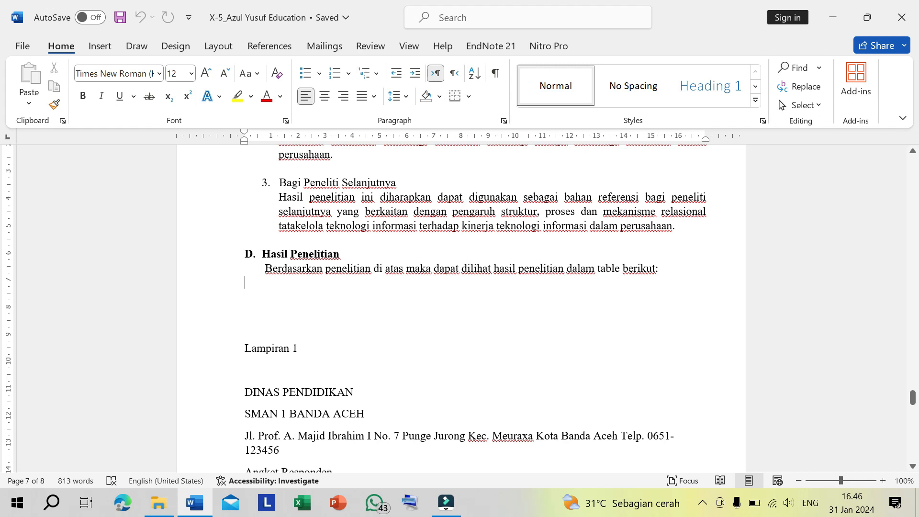
{"action": "left_click", "coordinate": [100, 46]}
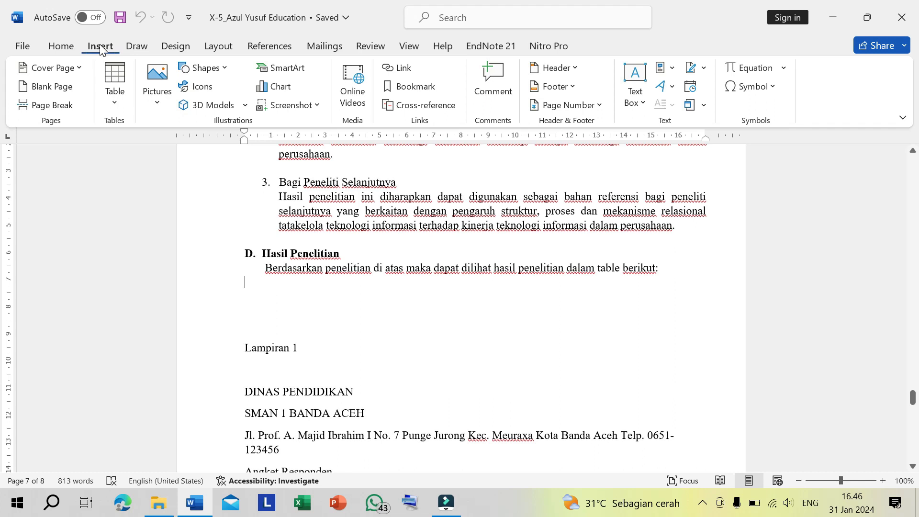
{"action": "left_click", "coordinate": [115, 102]}
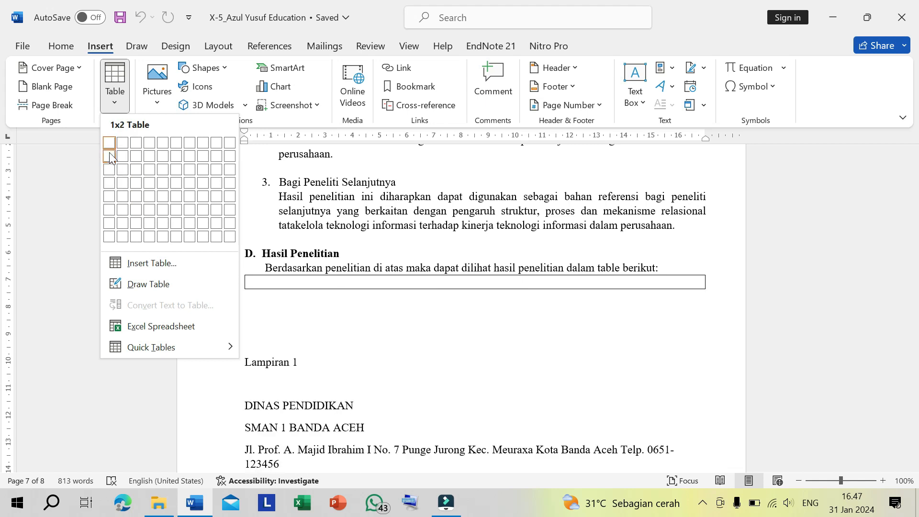
{"action": "left_click", "coordinate": [163, 196]}
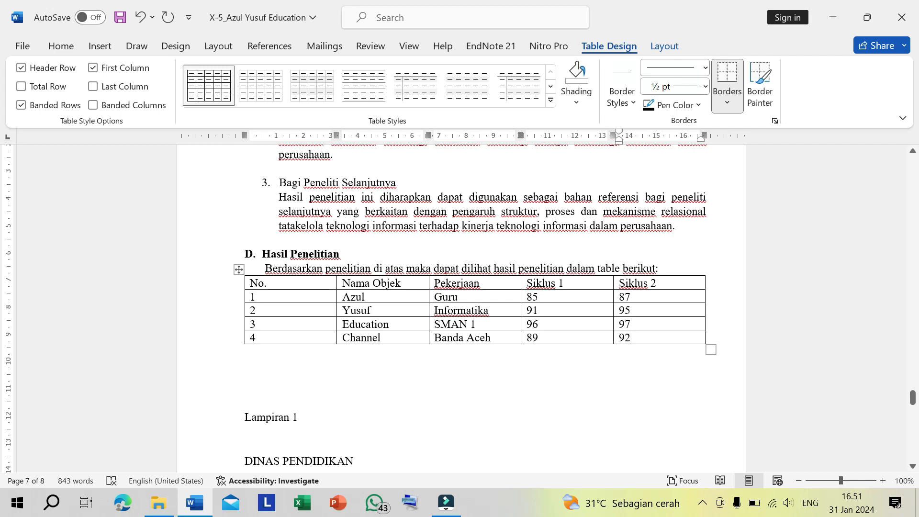
- Review the table entries under Nama Objek, Pekerjaan, Siklus 1 and Siklus 2
{"action": "left_click_drag", "start_coordinate": [383, 296], "coordinate": [383, 338]}
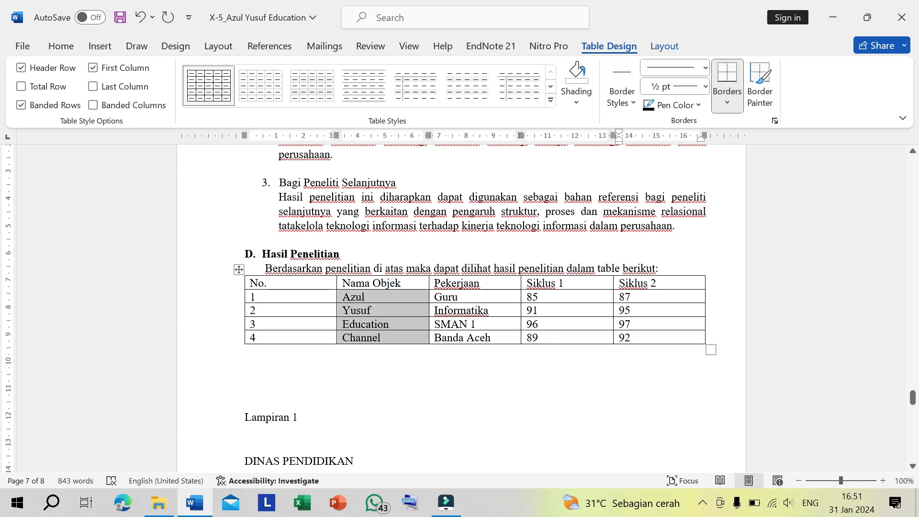
{"action": "left_click", "coordinate": [480, 340]}
{"action": "left_click_drag", "start_coordinate": [484, 311], "coordinate": [488, 338]}
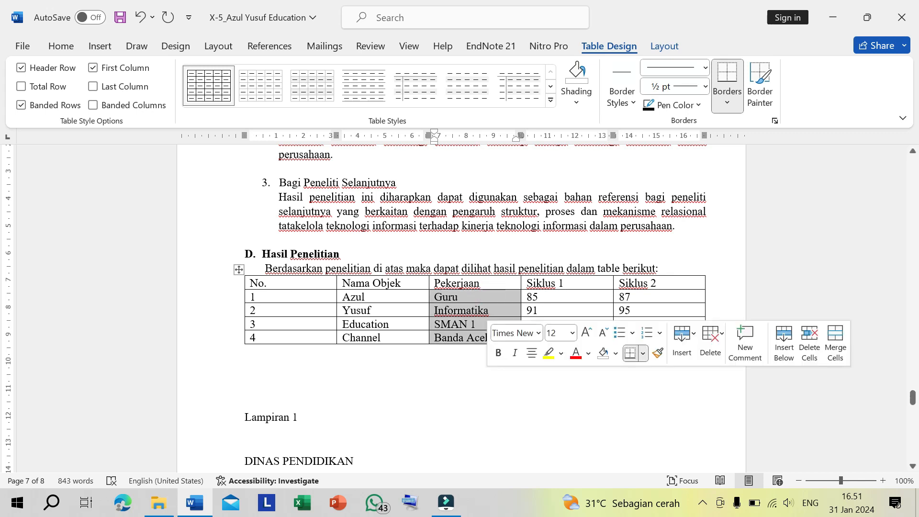
{"action": "left_click", "coordinate": [550, 297]}
{"action": "left_click_drag", "start_coordinate": [552, 297], "coordinate": [548, 335]}
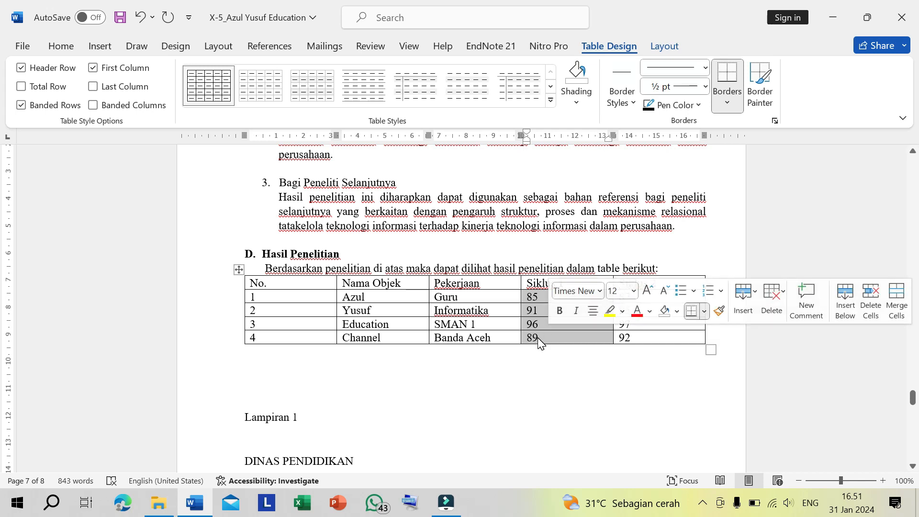
{"action": "left_click", "coordinate": [538, 337]}
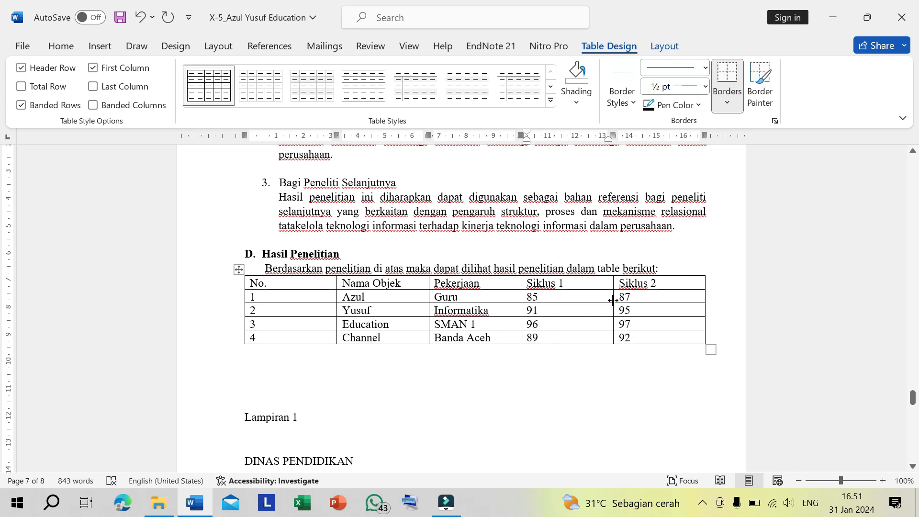
{"action": "left_click_drag", "start_coordinate": [626, 297], "coordinate": [635, 338]}
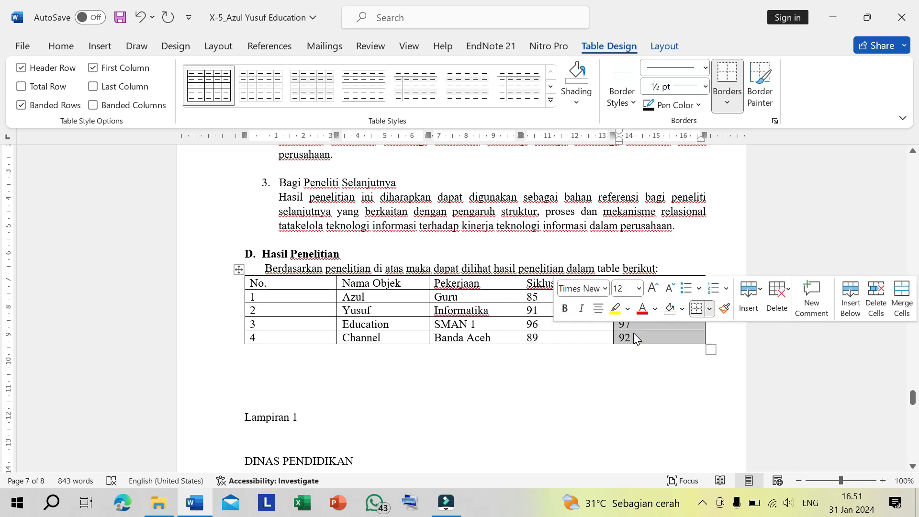
{"action": "key", "text": "Down"}
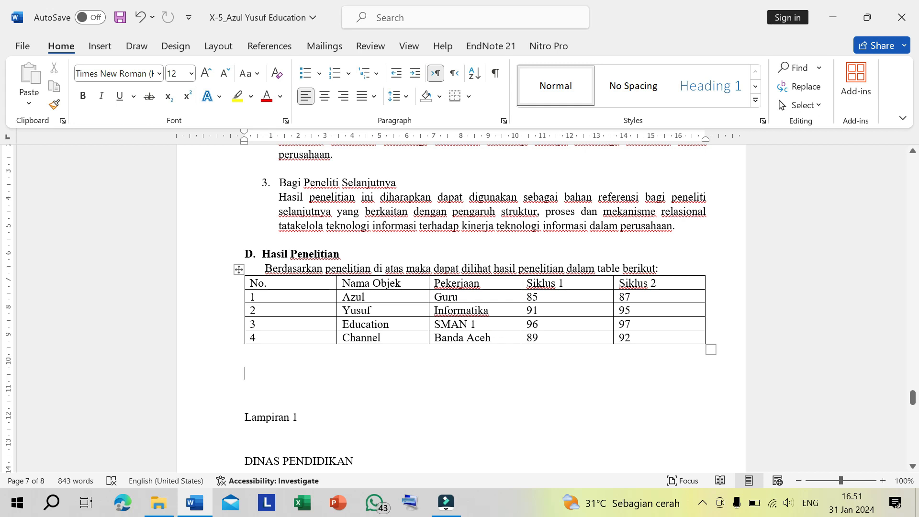
- Center the text of the table's header row from No. to Siklus 2 and make it bold
{"action": "left_click_drag", "start_coordinate": [316, 282], "coordinate": [646, 290]}
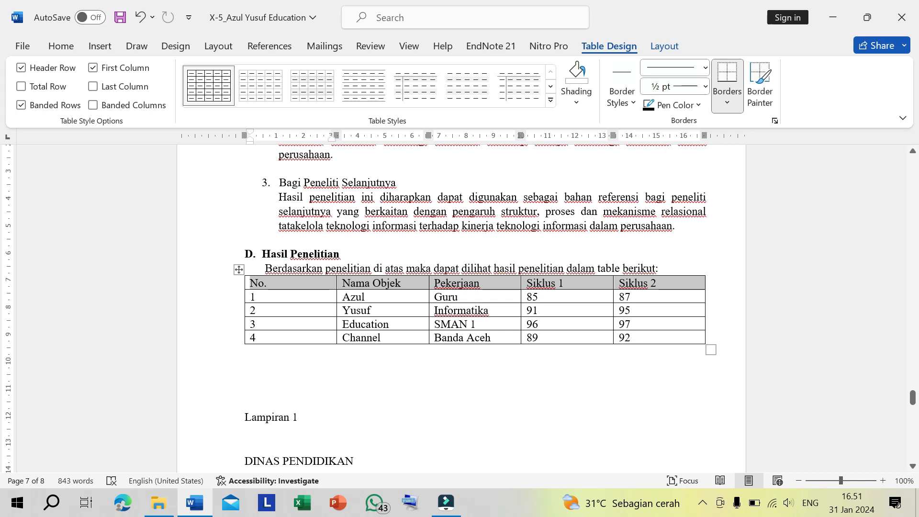
{"action": "left_click_drag", "start_coordinate": [287, 281], "coordinate": [634, 287]}
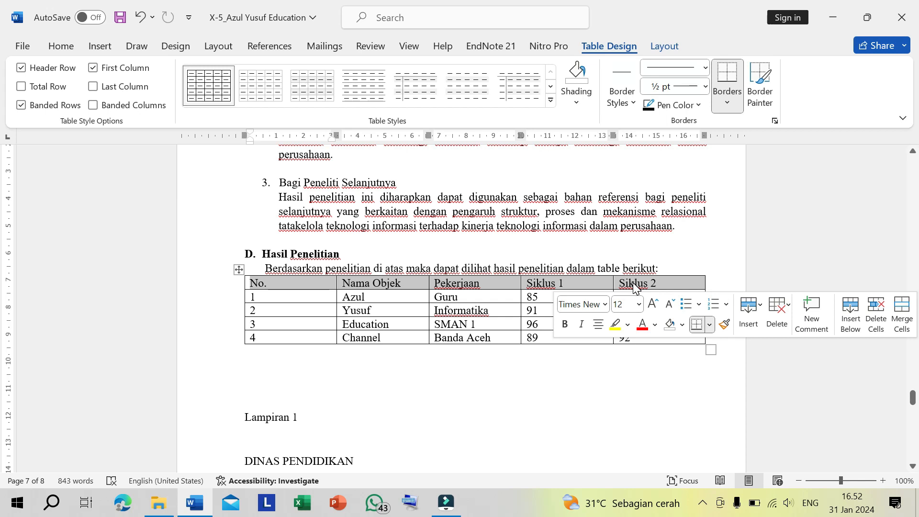
{"action": "key", "text": "ctrl+e"}
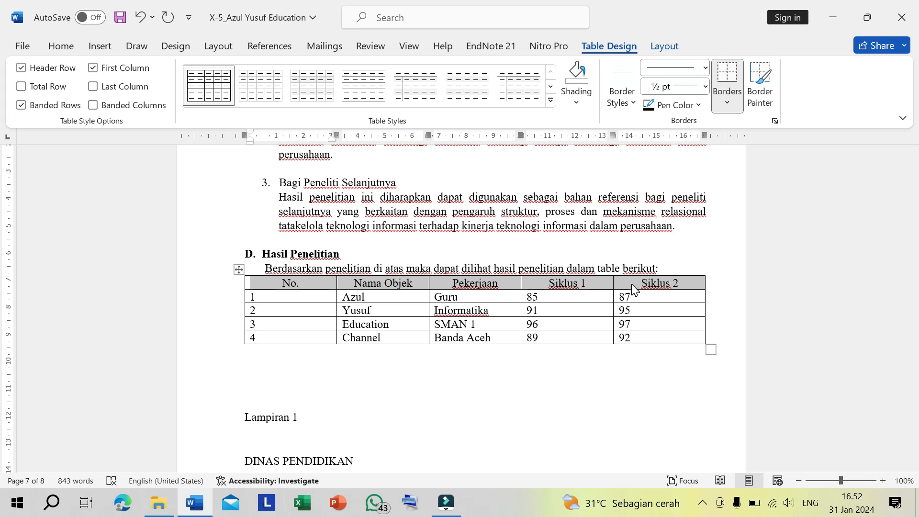
{"action": "key", "text": "ctrl+b"}
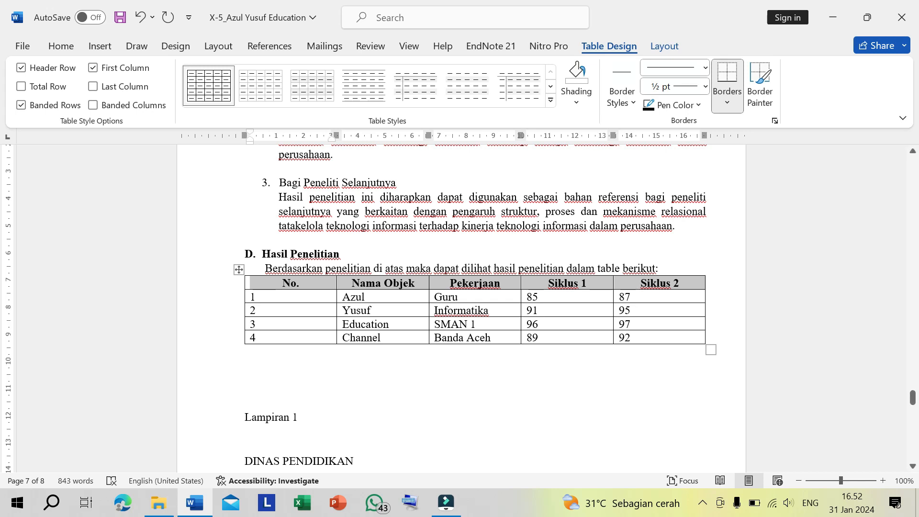
{"action": "left_click", "coordinate": [633, 299]}
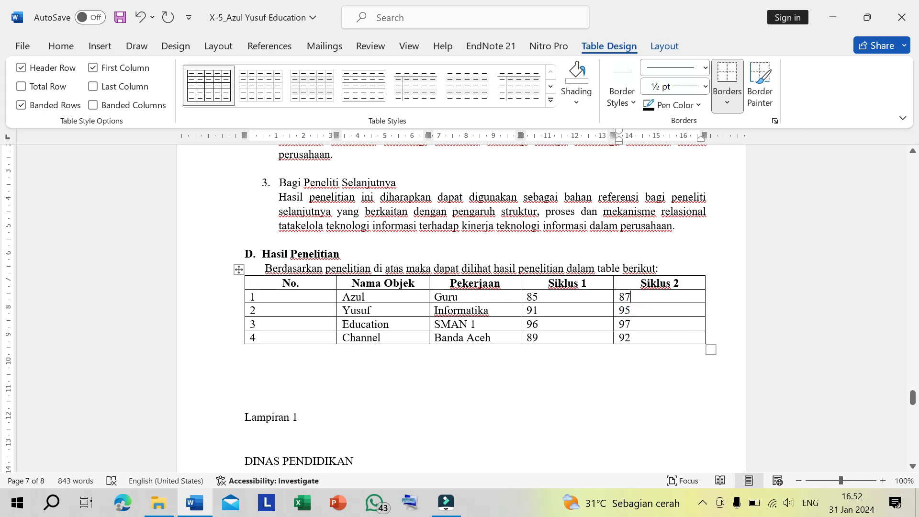
- Try narrowing the No. column by moving only the border it shares with Nama Objek, and undo the resize
{"action": "left_click_drag", "start_coordinate": [294, 284], "coordinate": [295, 337]}
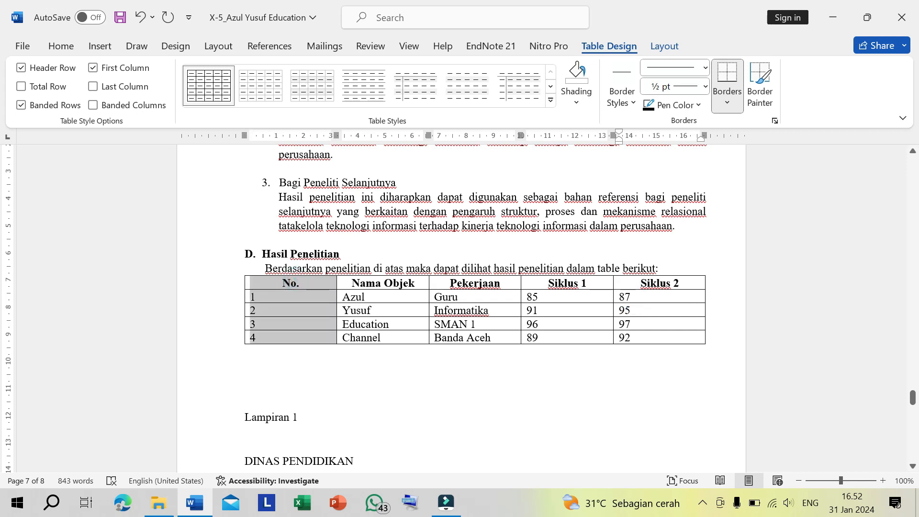
{"action": "left_click", "coordinate": [287, 348]}
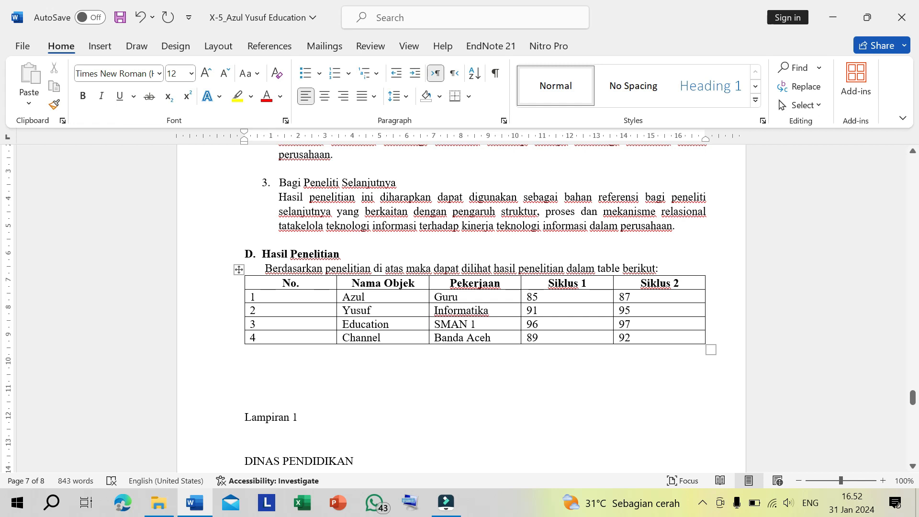
{"action": "left_click", "coordinate": [316, 308]}
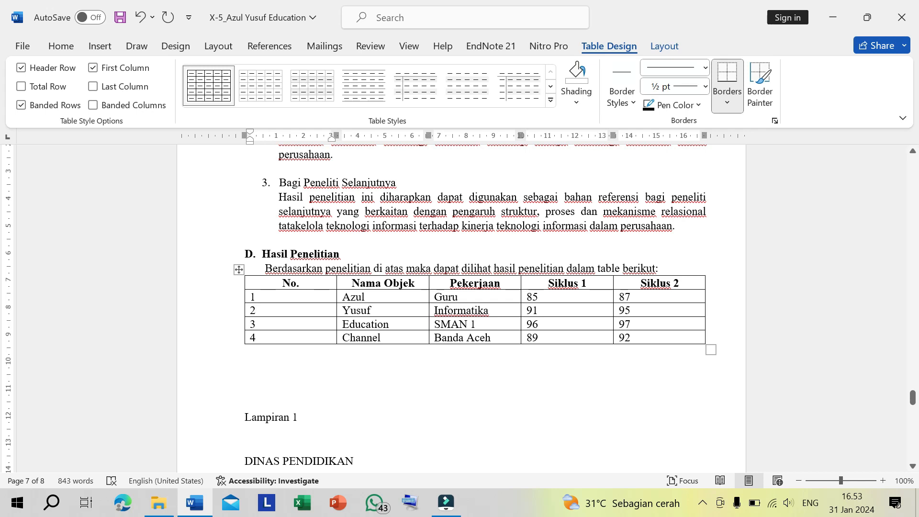
{"action": "left_click", "coordinate": [335, 296]}
{"action": "left_click_drag", "start_coordinate": [335, 297], "coordinate": [272, 296]}
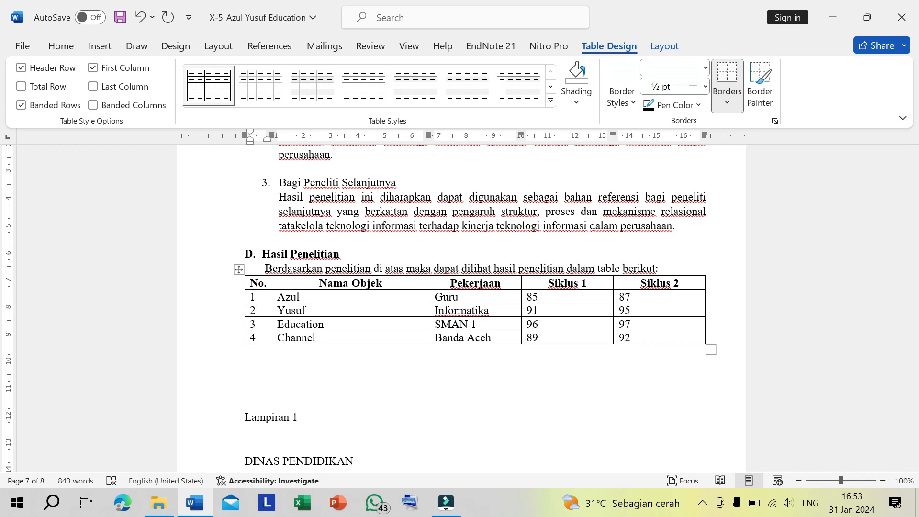
{"action": "key", "text": "ctrl+z"}
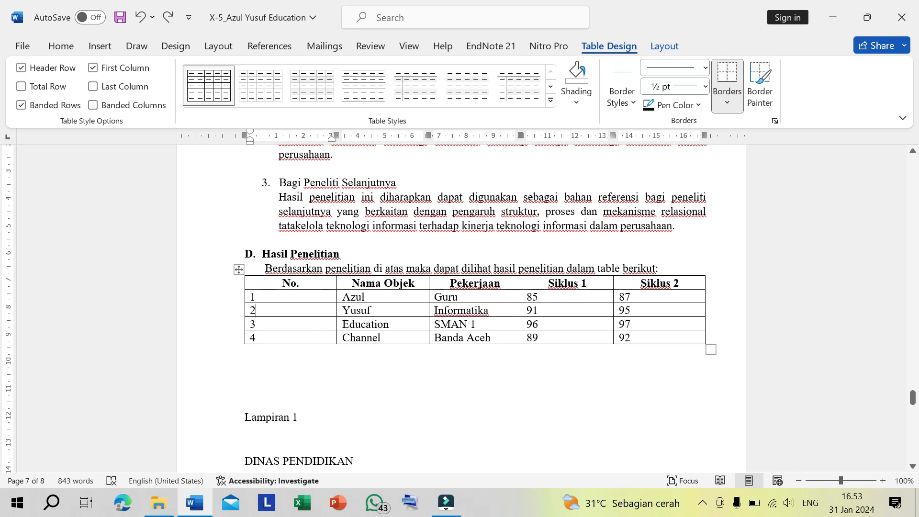
- Narrow the No. column to about 1 cm while shifting the other columns along at their existing widths
{"action": "left_click", "coordinate": [505, 315]}
{"action": "left_click", "coordinate": [317, 279]}
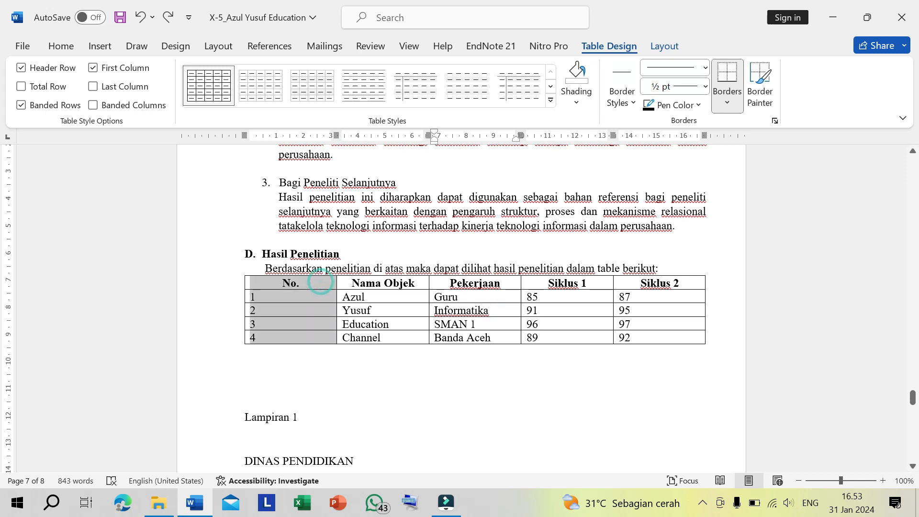
{"action": "left_click", "coordinate": [372, 338]}
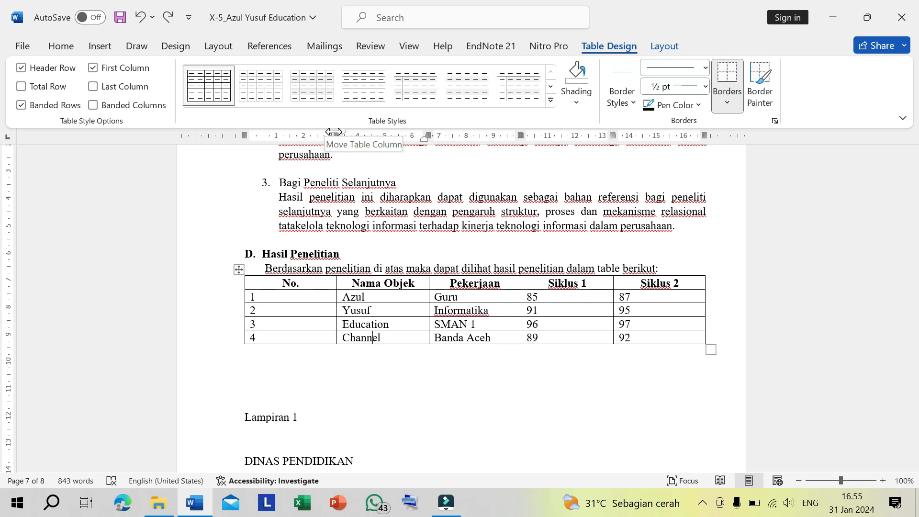
{"action": "left_click_drag", "start_coordinate": [334, 132], "coordinate": [271, 136]}
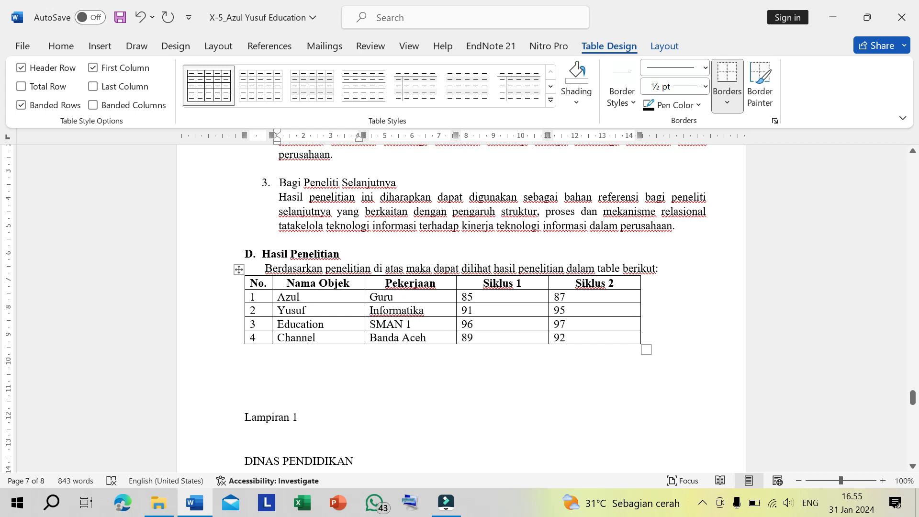
- Adjust the border between Nama Objek and Pekerjaan, making Nama Objek about 3.2 cm wide and keeping Banda Aceh on one line
{"action": "left_click", "coordinate": [362, 296]}
{"action": "left_click_drag", "start_coordinate": [362, 297], "coordinate": [386, 295]}
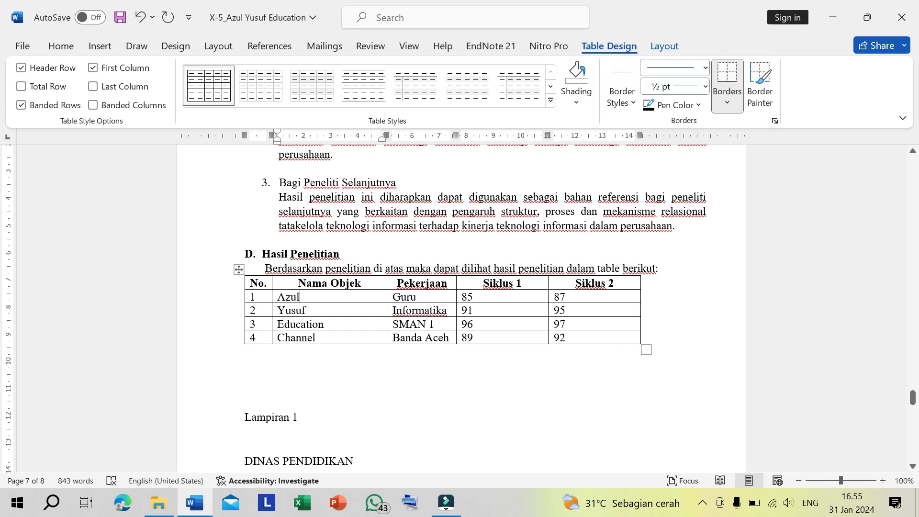
{"action": "left_click_drag", "start_coordinate": [387, 295], "coordinate": [396, 295]}
{"action": "left_click_drag", "start_coordinate": [397, 338], "coordinate": [415, 338]}
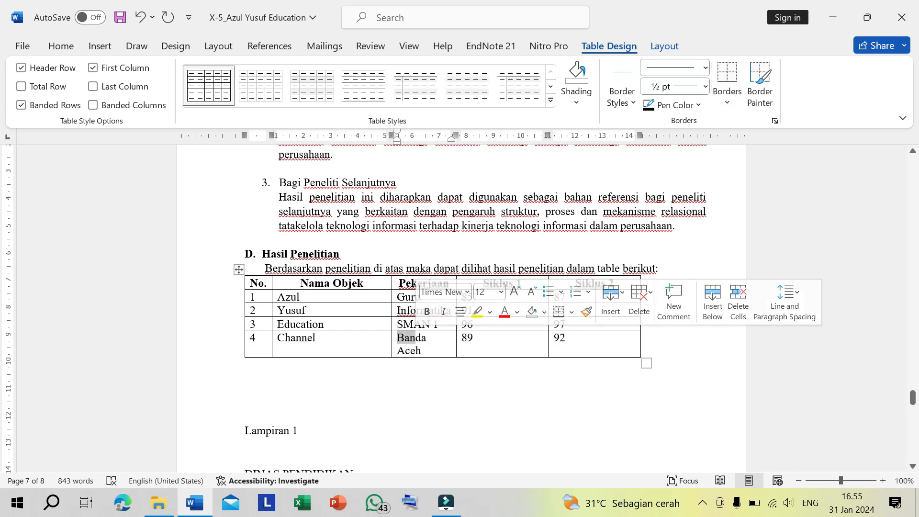
{"action": "left_click", "coordinate": [436, 338]}
{"action": "left_click_drag", "start_coordinate": [391, 295], "coordinate": [360, 295]}
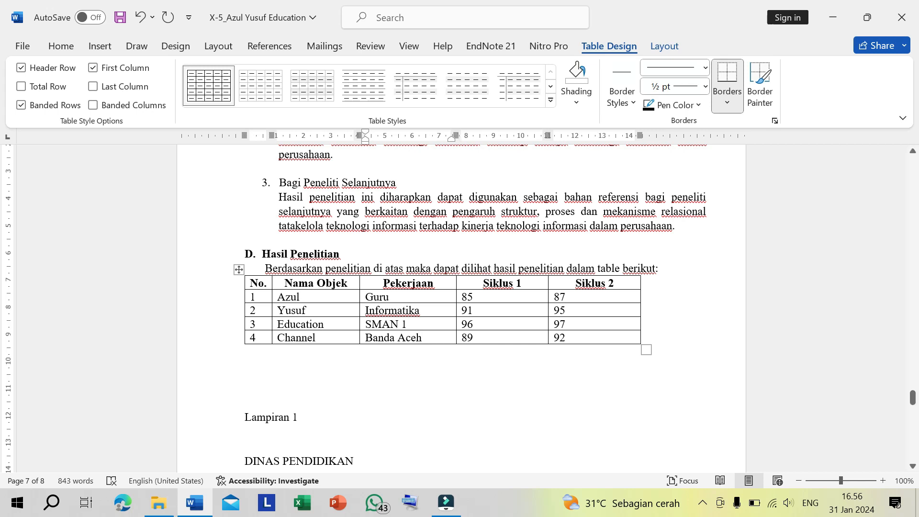
- Narrow the Siklus 1 and Siklus 2 columns to about 2 cm each and indent the table to line up with the sentence above
{"action": "left_click_drag", "start_coordinate": [547, 133], "coordinate": [509, 130]}
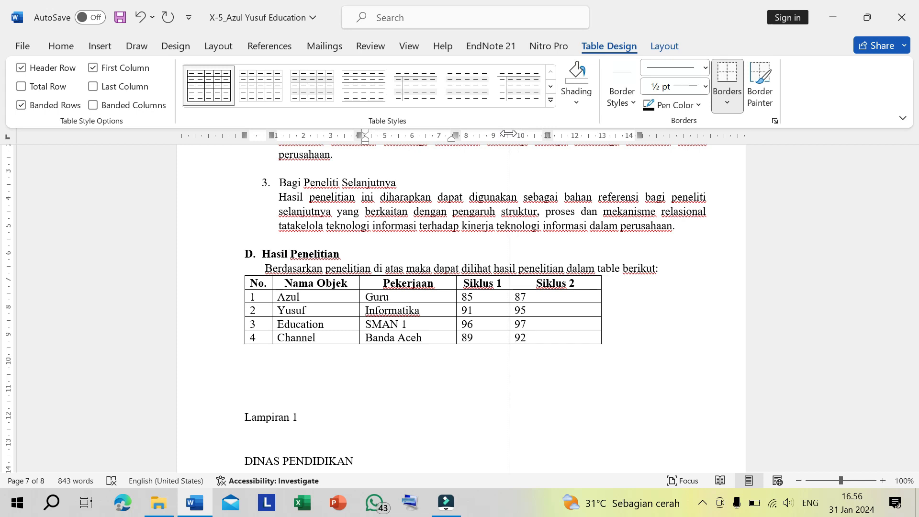
{"action": "left_click_drag", "start_coordinate": [601, 135], "coordinate": [562, 130]}
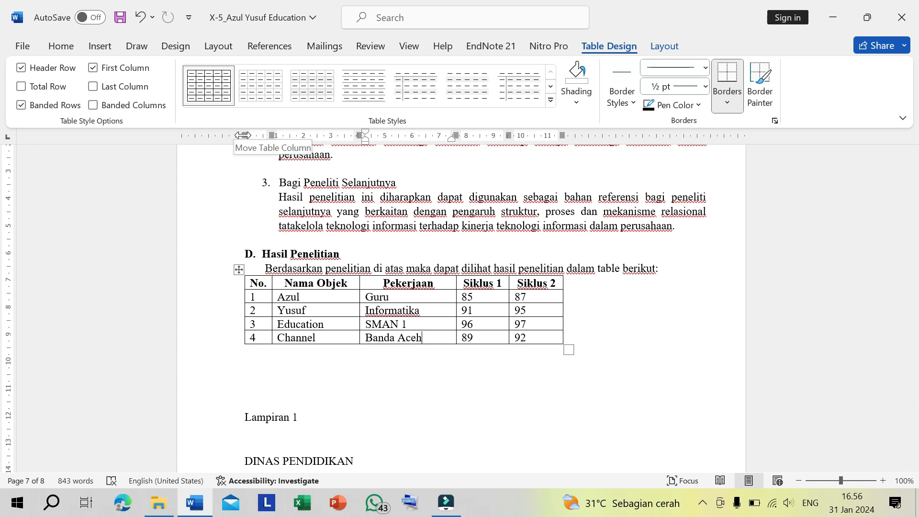
{"action": "left_click_drag", "start_coordinate": [242, 135], "coordinate": [264, 134]}
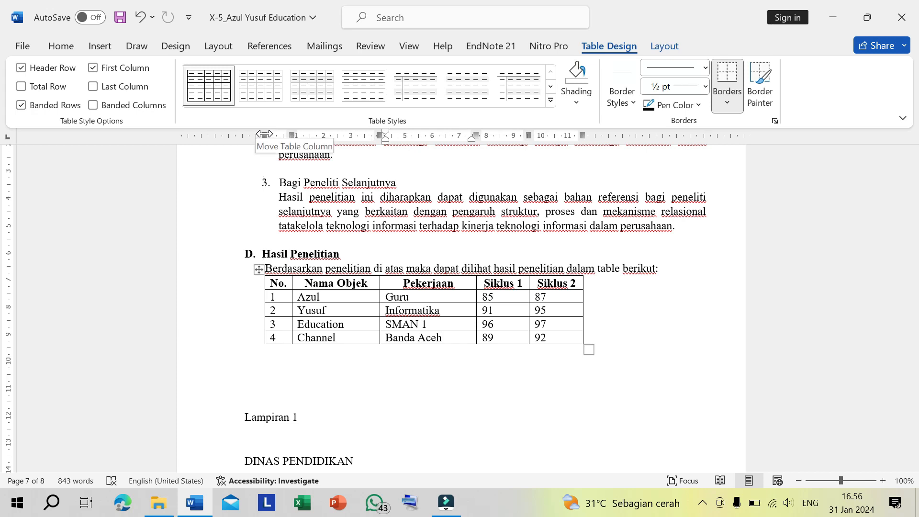
- Center the scores of rows 1 to 4 in the Siklus 1 and Siklus 2 columns
{"action": "left_click", "coordinate": [358, 297]}
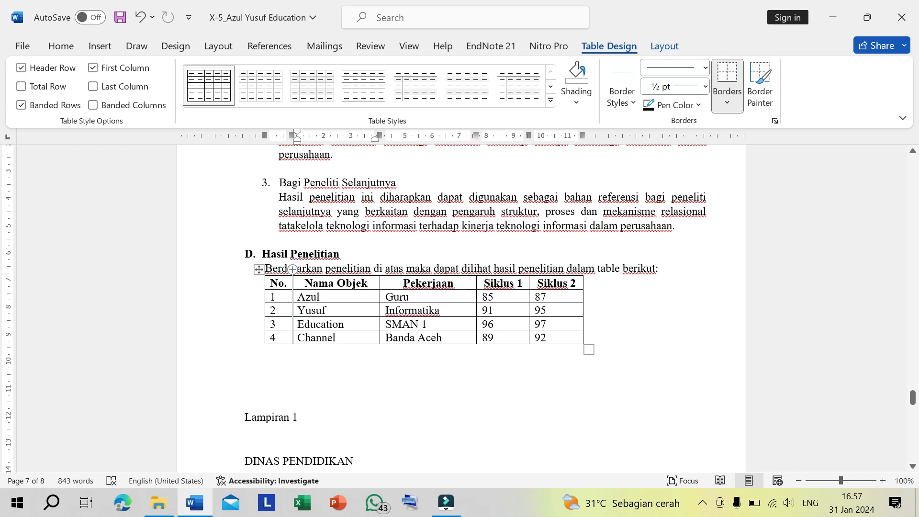
{"action": "left_click", "coordinate": [281, 268]}
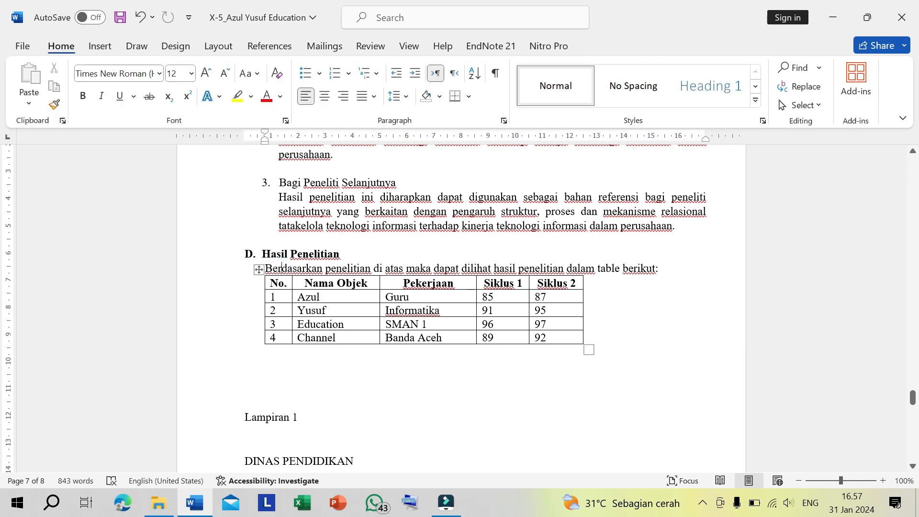
{"action": "mouse_move", "coordinate": [503, 297]}
{"action": "left_mouse_down"}
{"action": "mouse_move", "coordinate": [503, 311]}
{"action": "mouse_move", "coordinate": [555, 311]}
{"action": "mouse_move", "coordinate": [555, 338]}
{"action": "left_mouse_up"}
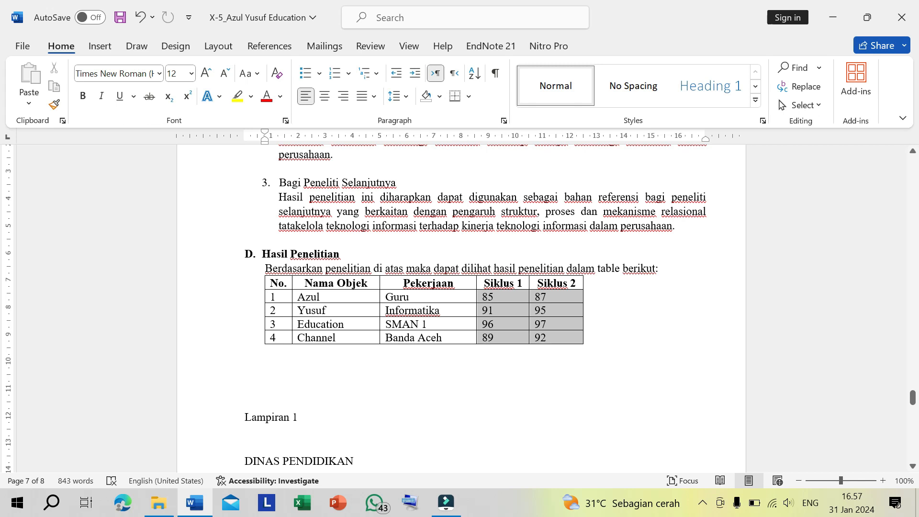
{"action": "left_click", "coordinate": [510, 295]}
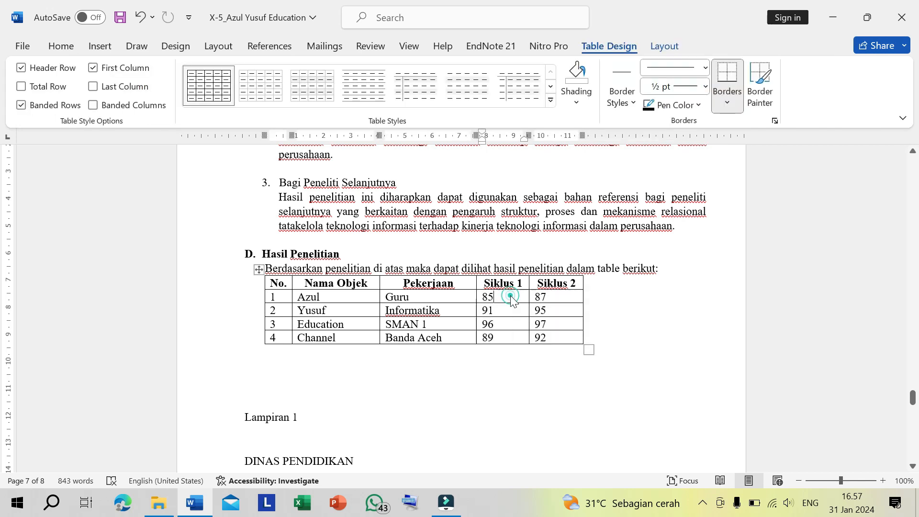
{"action": "mouse_move", "coordinate": [510, 296]}
{"action": "left_mouse_down"}
{"action": "mouse_move", "coordinate": [555, 324]}
{"action": "mouse_move", "coordinate": [555, 338]}
{"action": "left_mouse_up"}
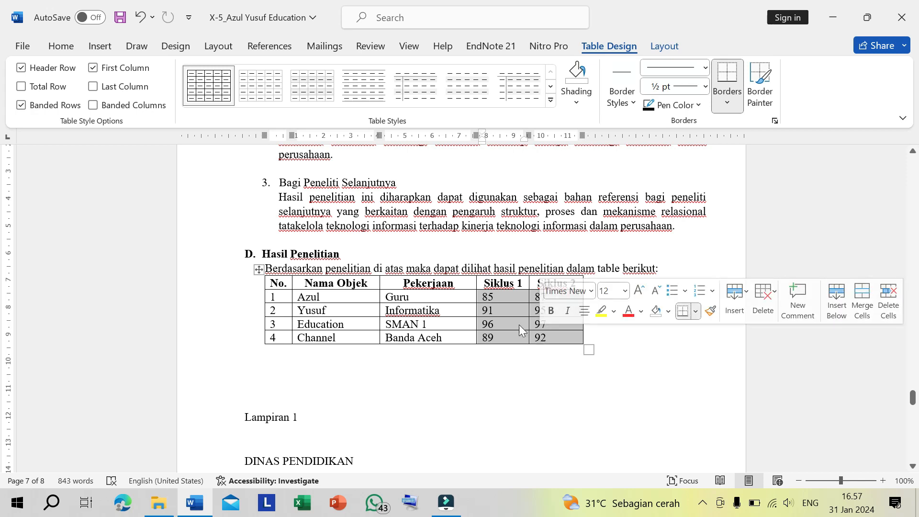
{"action": "left_click", "coordinate": [504, 298]}
{"action": "mouse_move", "coordinate": [506, 295]}
{"action": "left_mouse_down"}
{"action": "mouse_move", "coordinate": [506, 307]}
{"action": "mouse_move", "coordinate": [545, 338]}
{"action": "left_mouse_up"}
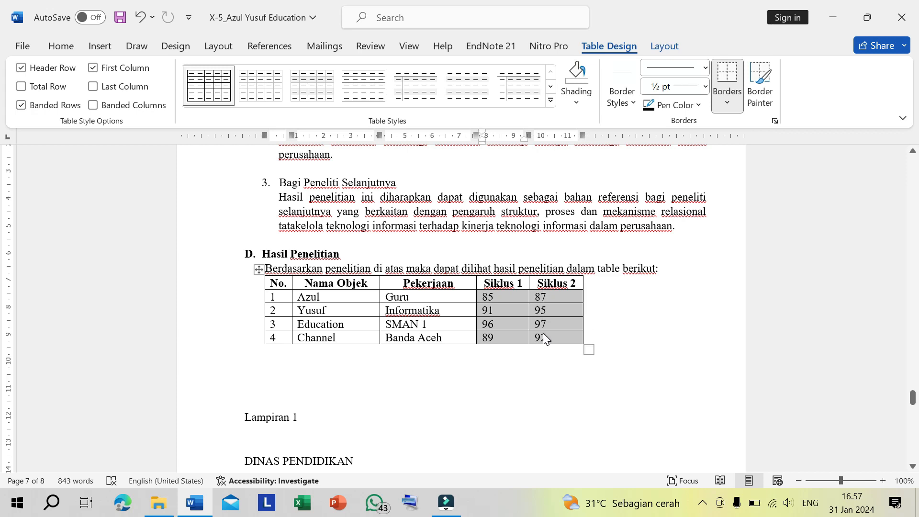
{"action": "key", "text": "ctrl+e"}
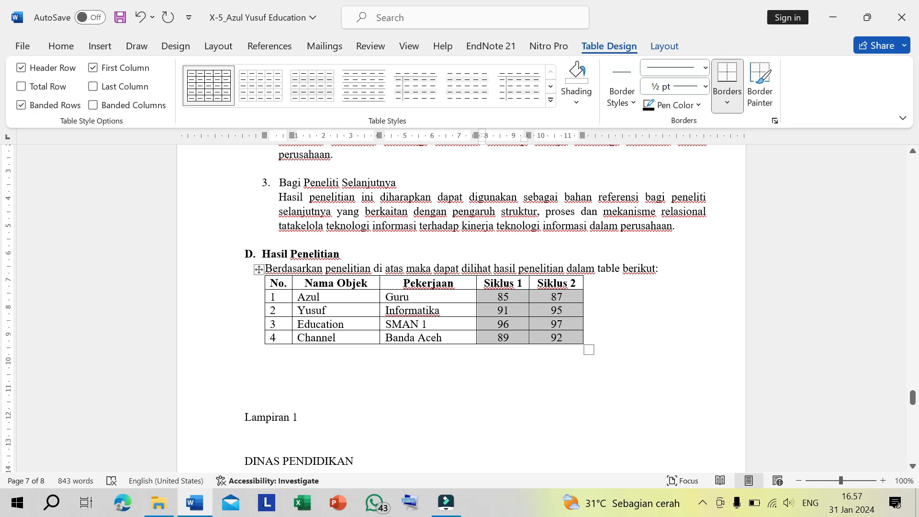
{"action": "left_click", "coordinate": [439, 379]}
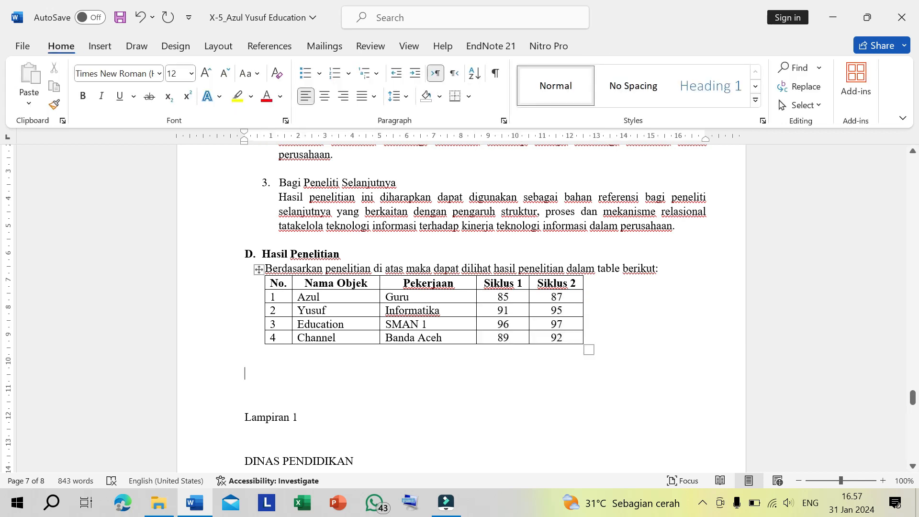
- Center the row numbers 1 to 4 in the No. column
{"action": "left_click_drag", "start_coordinate": [282, 297], "coordinate": [282, 338]}
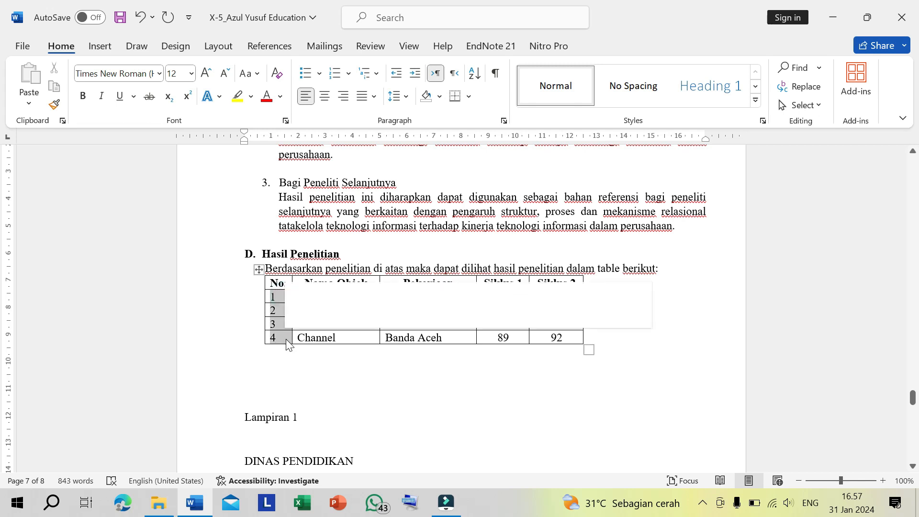
{"action": "left_click", "coordinate": [330, 315]}
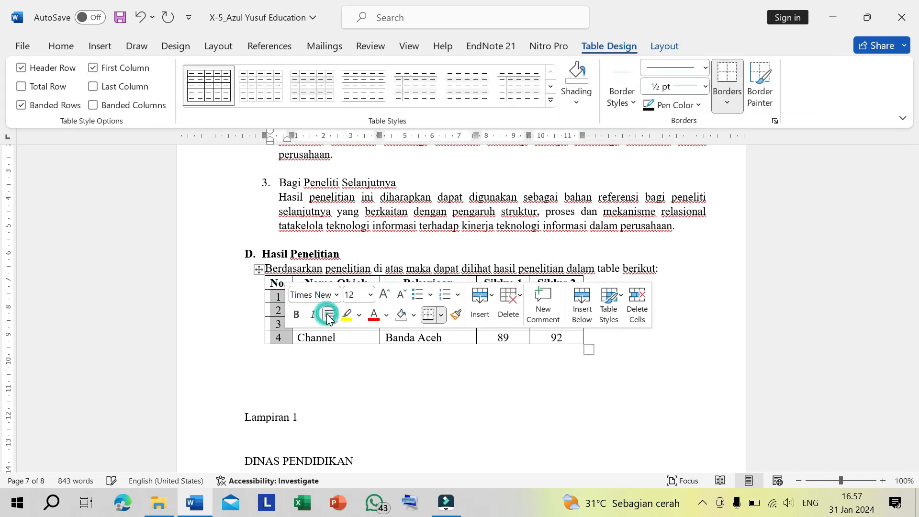
{"action": "left_click", "coordinate": [326, 335]}
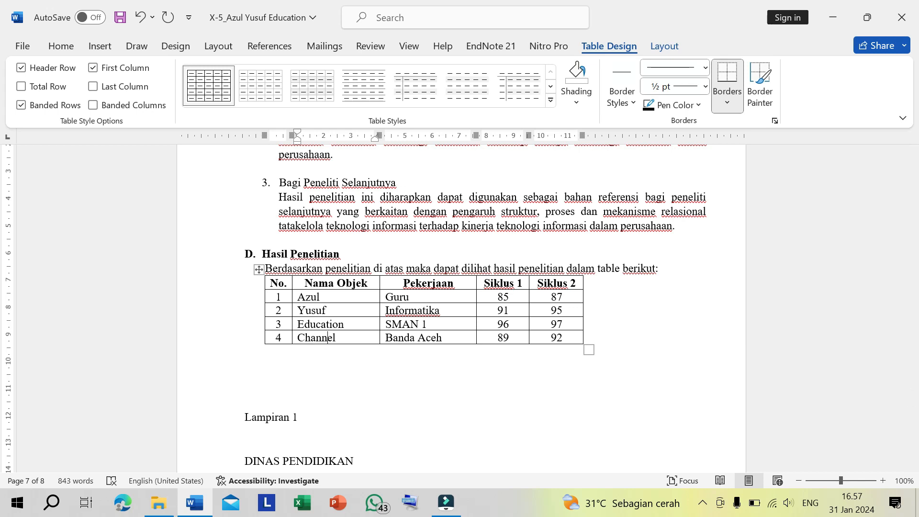
- Shade the table's header row, from No. to Siklus 2, with a light green theme color
{"action": "left_click_drag", "start_coordinate": [281, 283], "coordinate": [542, 287]}
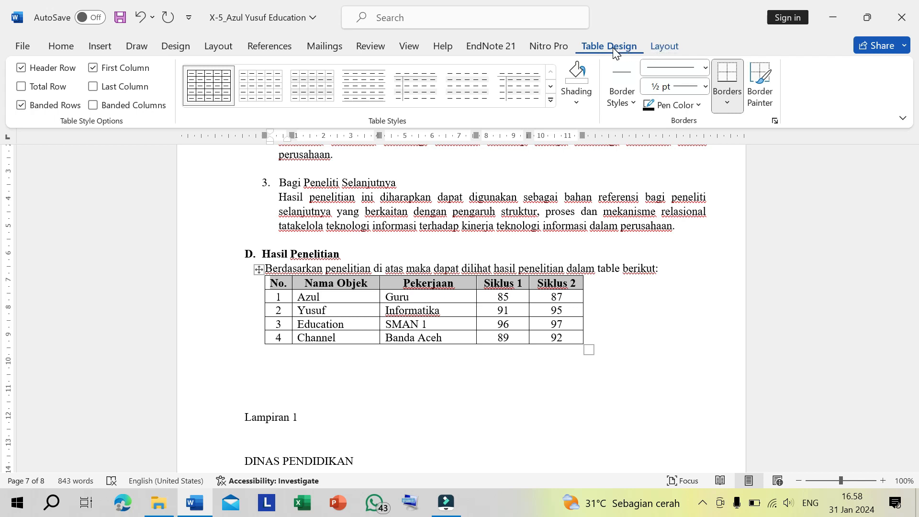
{"action": "left_click", "coordinate": [663, 43]}
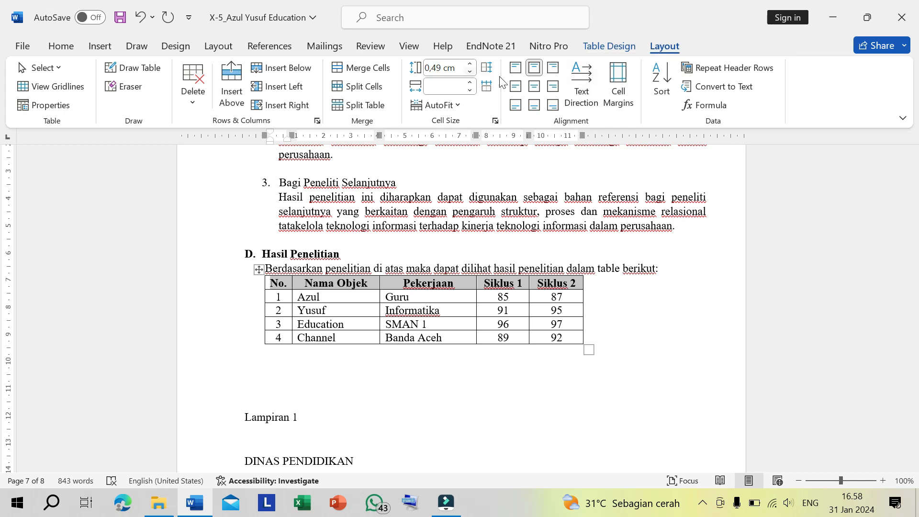
{"action": "left_click", "coordinate": [609, 46]}
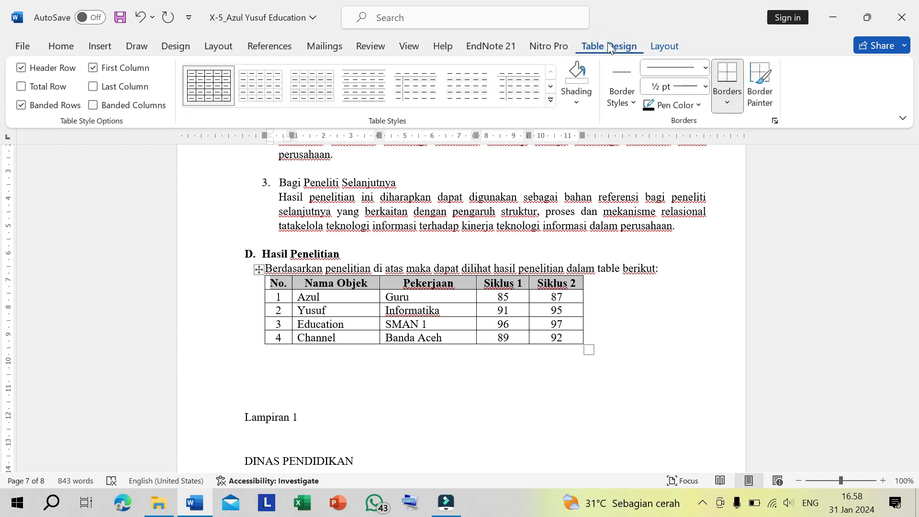
{"action": "left_click", "coordinate": [587, 98]}
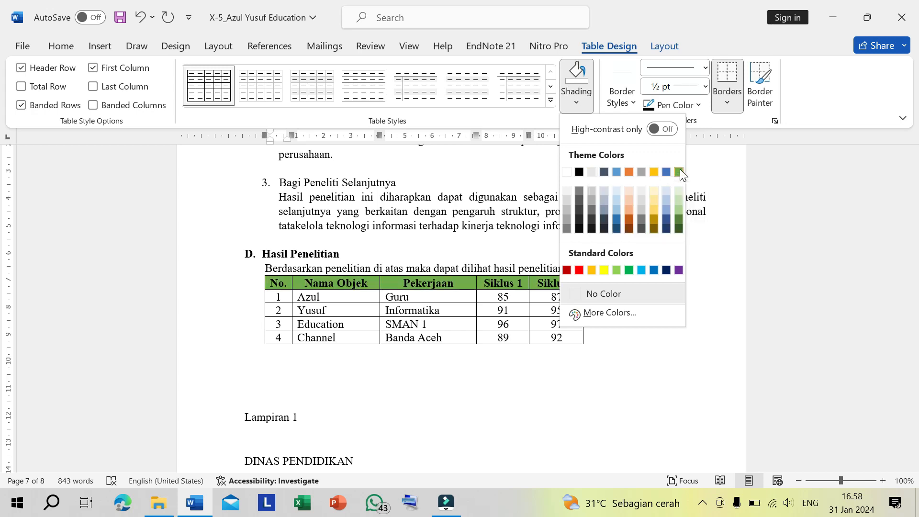
{"action": "left_click", "coordinate": [679, 199]}
{"action": "left_click", "coordinate": [653, 324]}
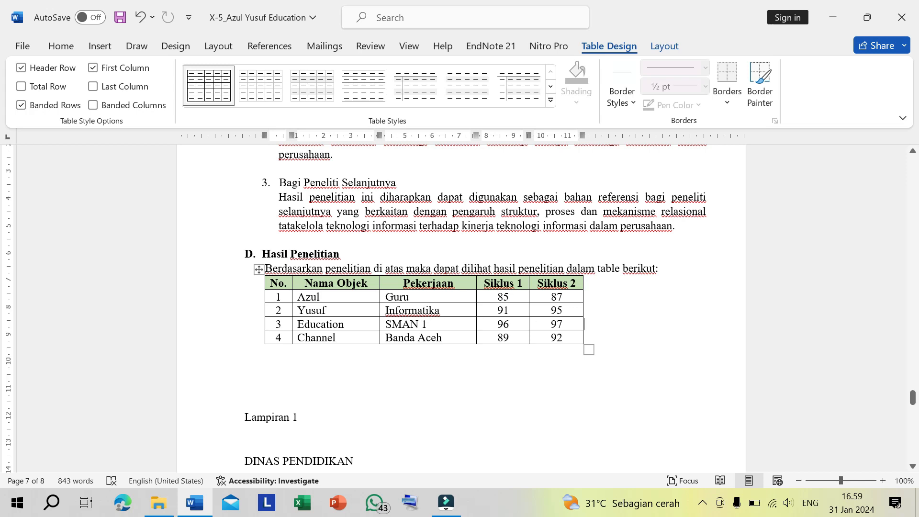
- Insert a blank column after Siklus 2 and another between Pekerjaan and Siklus 1
{"action": "left_click", "coordinate": [555, 297]}
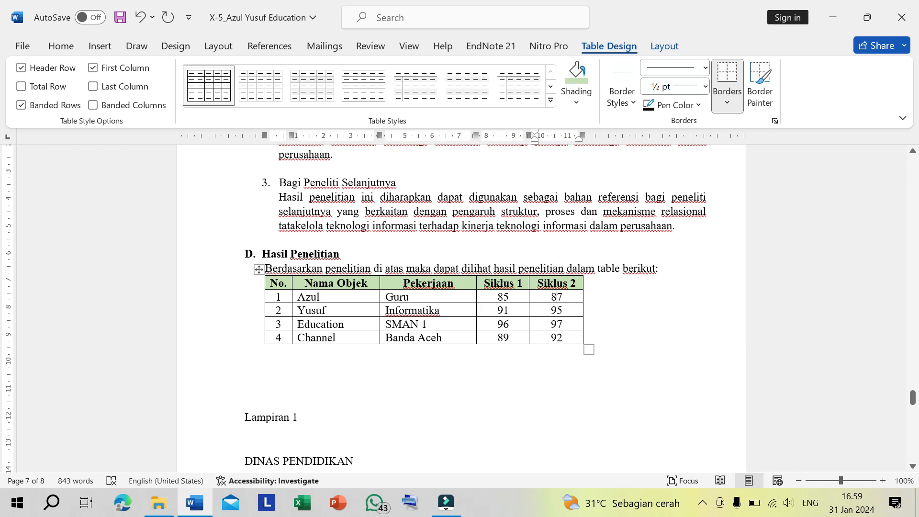
{"action": "left_click", "coordinate": [458, 310]}
{"action": "mouse_move", "coordinate": [584, 271]}
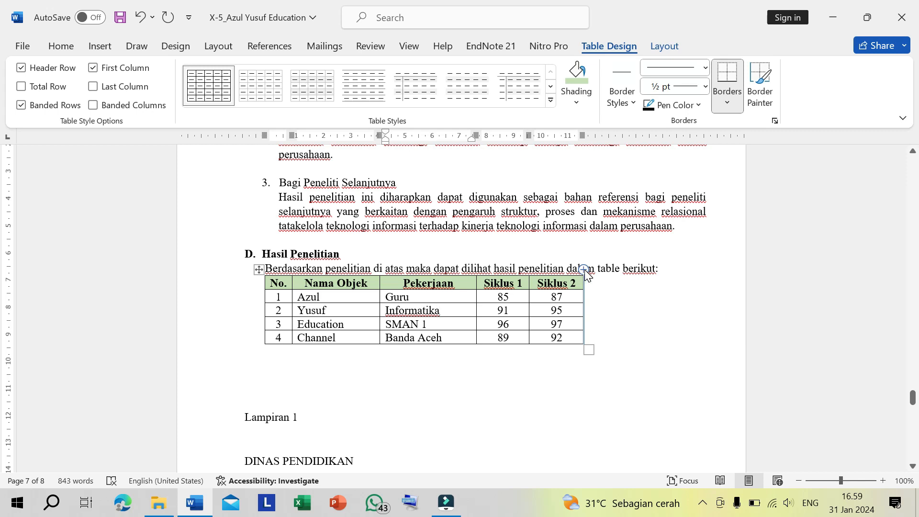
{"action": "left_click", "coordinate": [584, 270]}
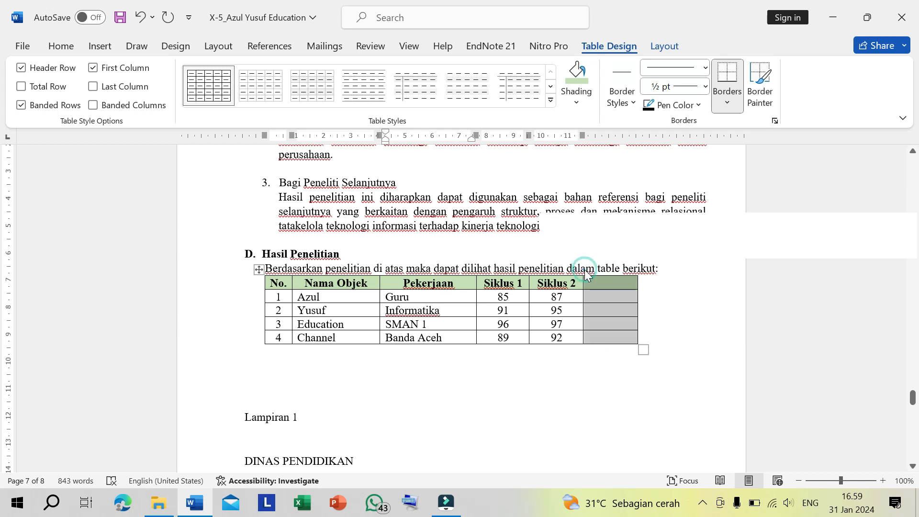
{"action": "left_click", "coordinate": [601, 284]}
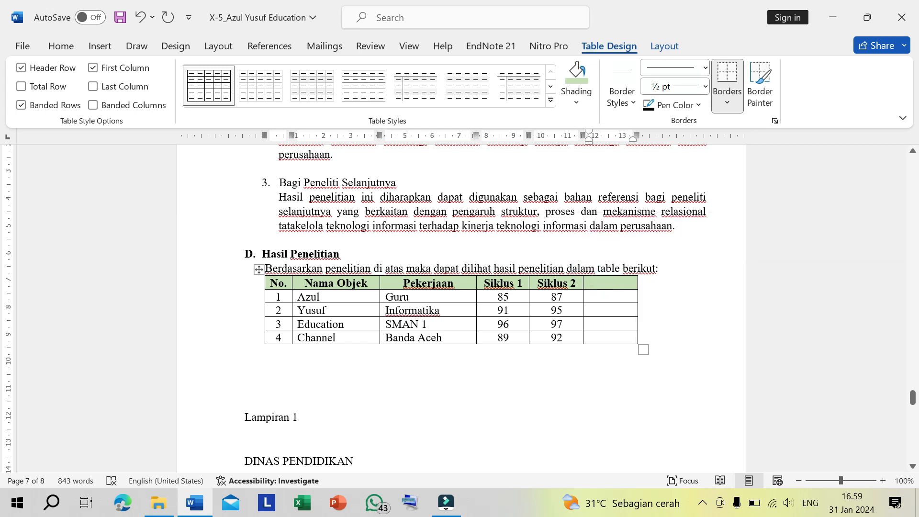
{"action": "mouse_move", "coordinate": [478, 271]}
{"action": "left_click", "coordinate": [479, 271]}
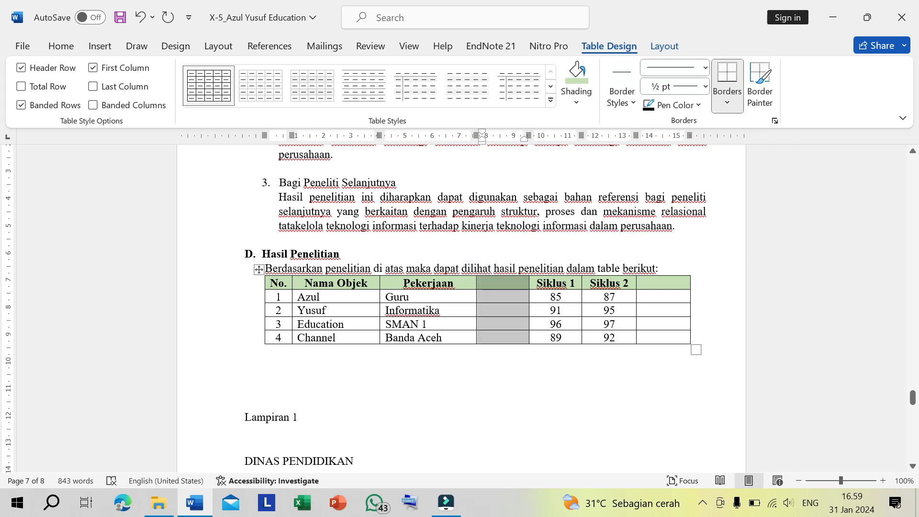
- Insert a blank row between rows 3 and 4 and another below row 4
{"action": "left_click", "coordinate": [269, 324]}
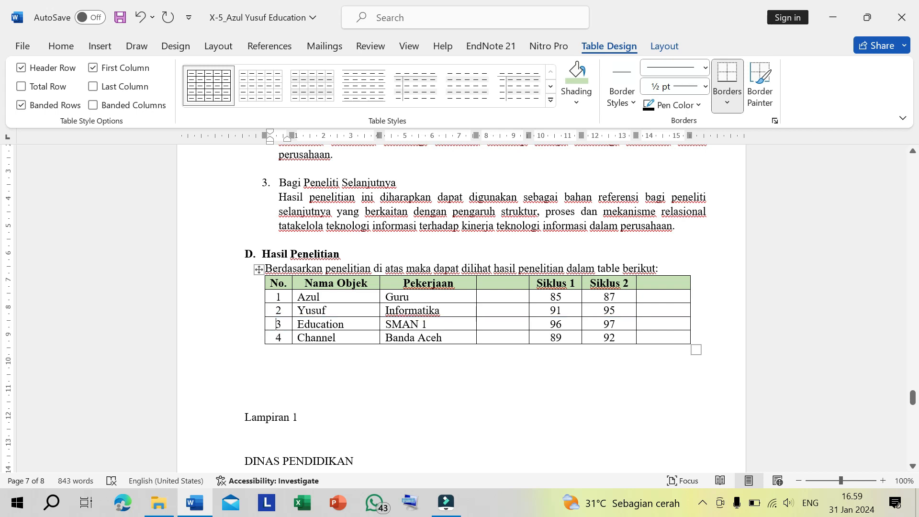
{"action": "left_click", "coordinate": [337, 328]}
{"action": "mouse_move", "coordinate": [259, 331]}
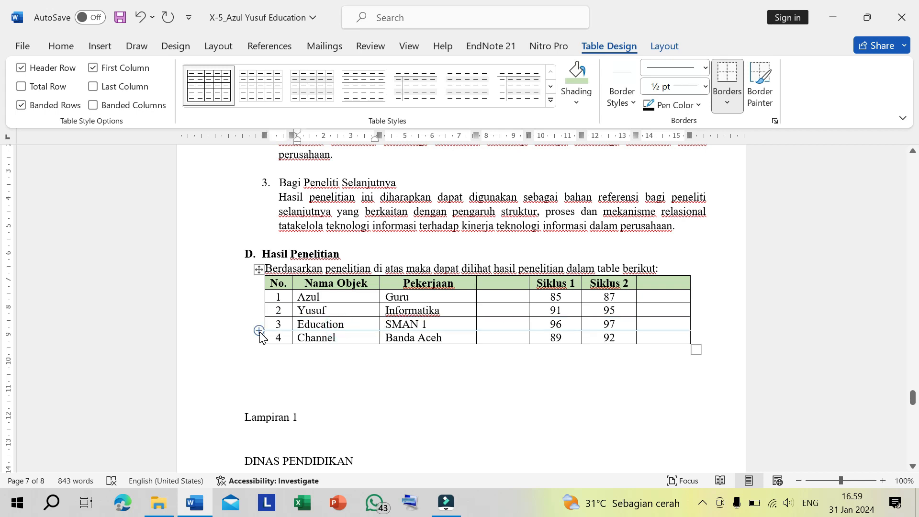
{"action": "left_click", "coordinate": [259, 331]}
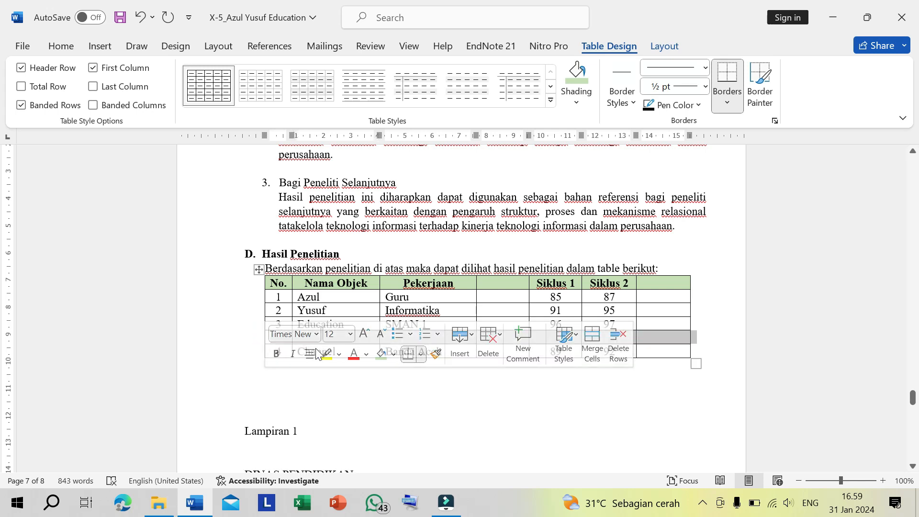
{"action": "left_click", "coordinate": [320, 370]}
{"action": "left_click", "coordinate": [281, 350]}
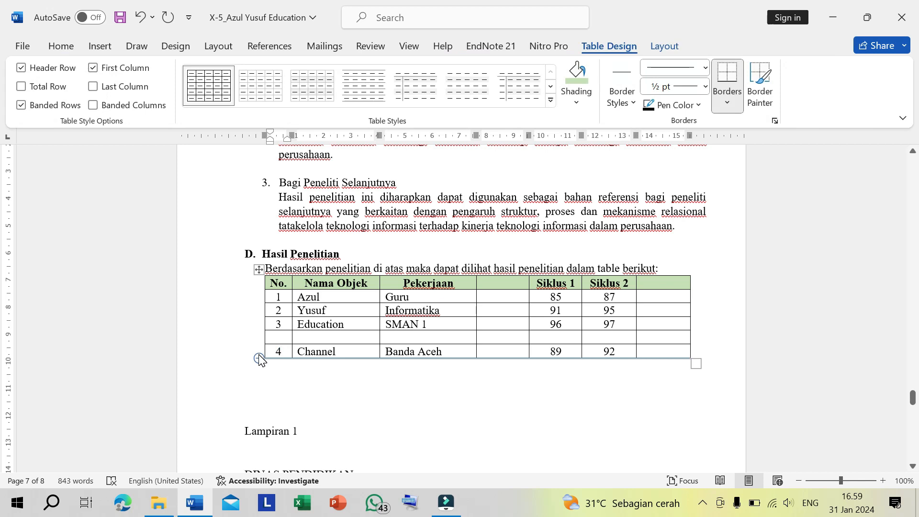
{"action": "left_click", "coordinate": [259, 358]}
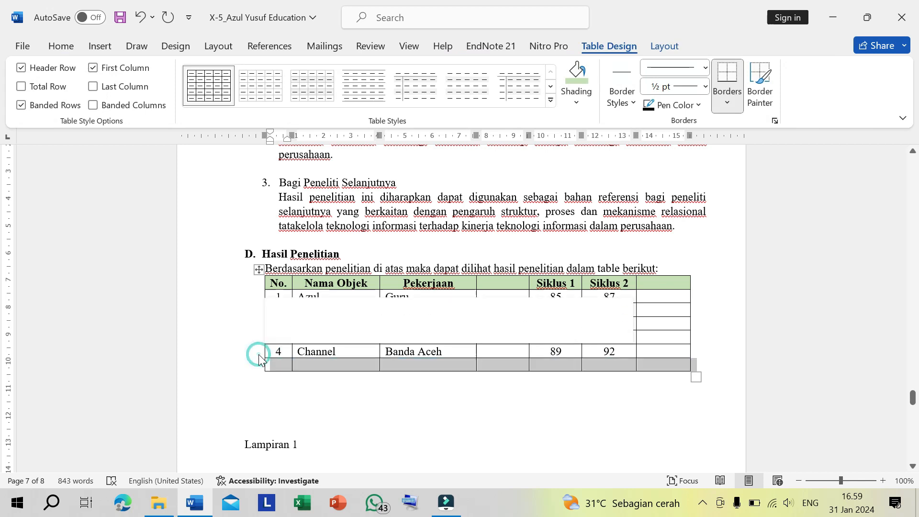
{"action": "left_click", "coordinate": [286, 360]}
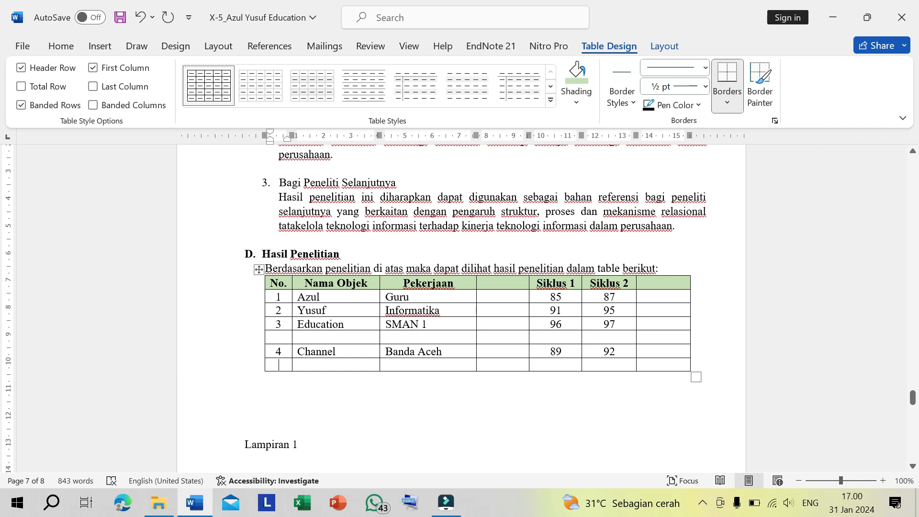
- Undo the insertion of the two blank rows and the two blank columns
{"action": "key", "text": "ctrl+z"}
{"action": "key", "text": "ctrl+z"}
{"action": "key", "text": "ctrl+z"}
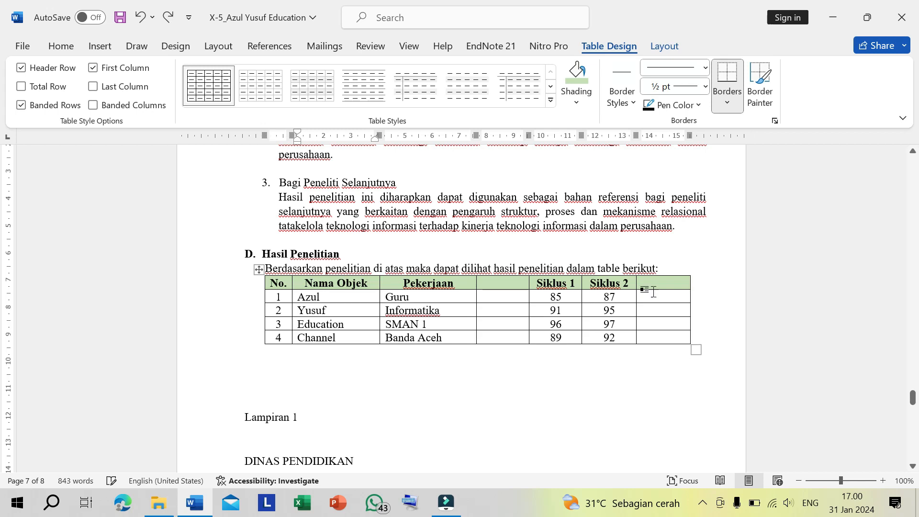
{"action": "key", "text": "ctrl+z"}
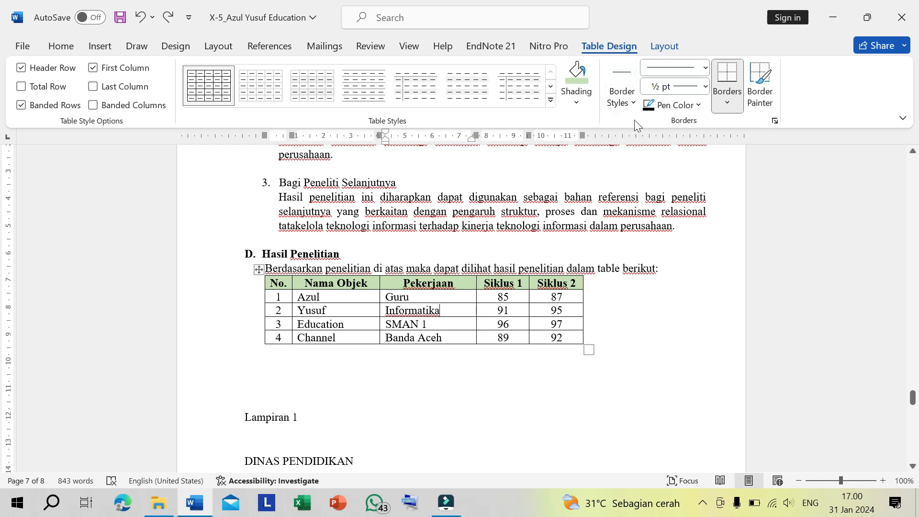
- Insert two blank columns between Siklus 1 and Siklus 2 and five blank rows below row 4
{"action": "left_click", "coordinate": [658, 47]}
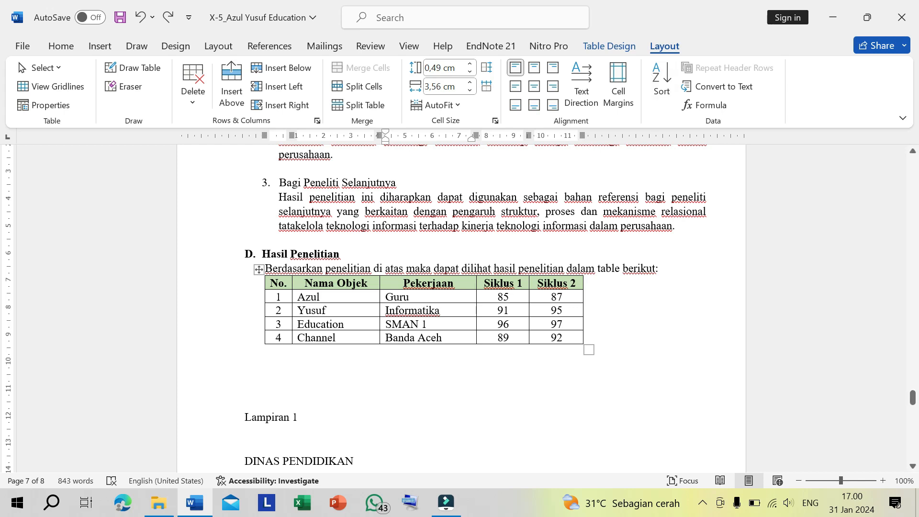
{"action": "left_click", "coordinate": [564, 296]}
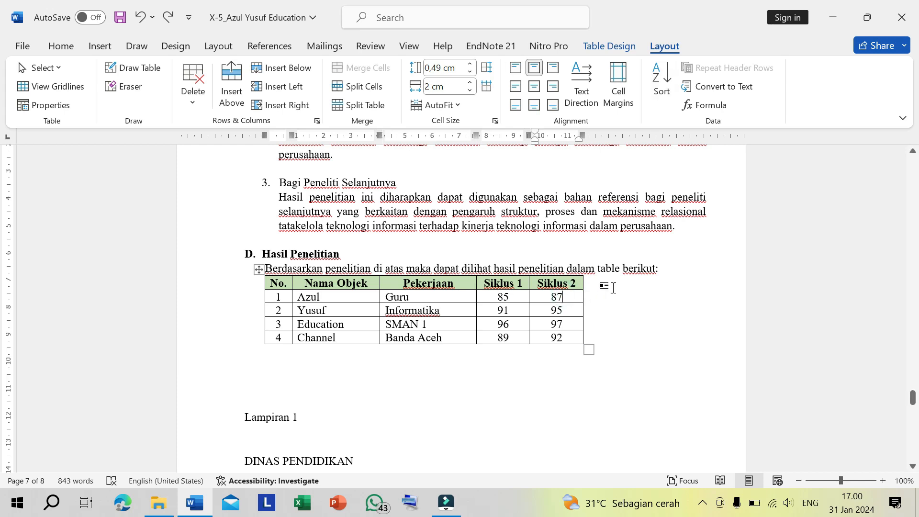
{"action": "left_click", "coordinate": [510, 296]}
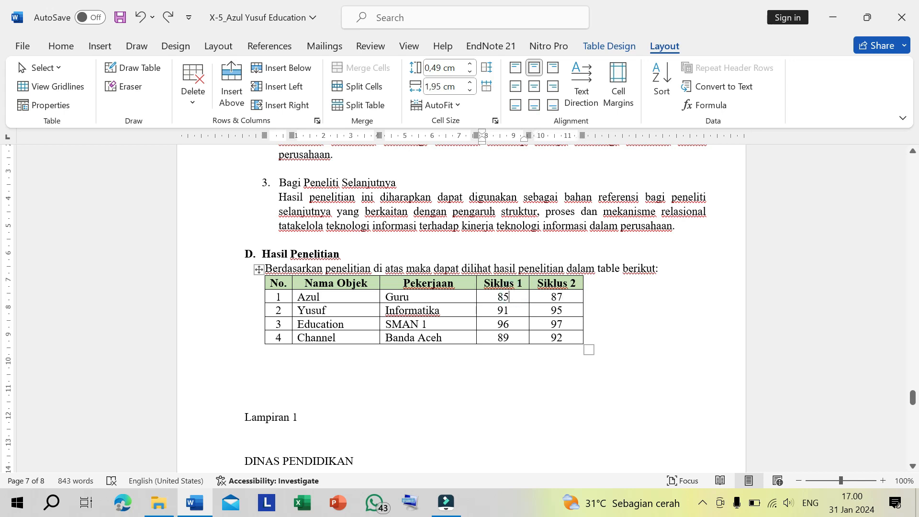
{"action": "left_click", "coordinate": [271, 105]}
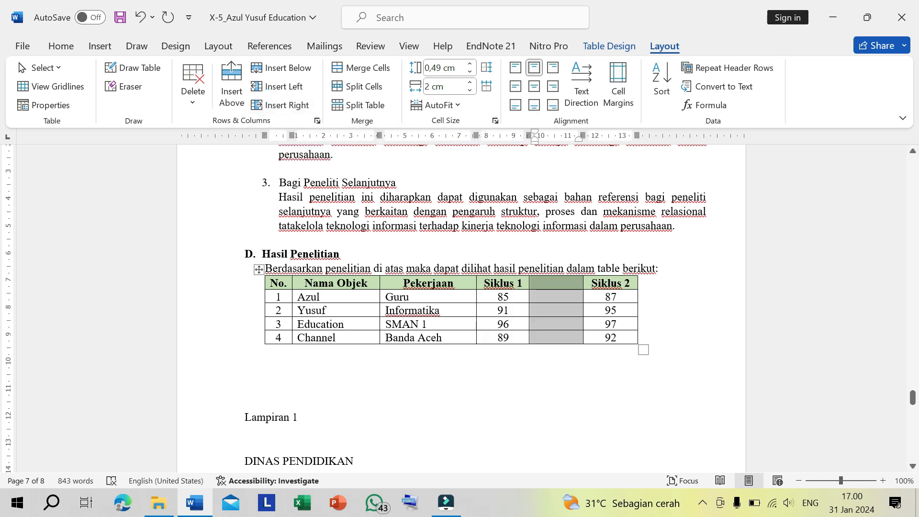
{"action": "left_click", "coordinate": [280, 87]}
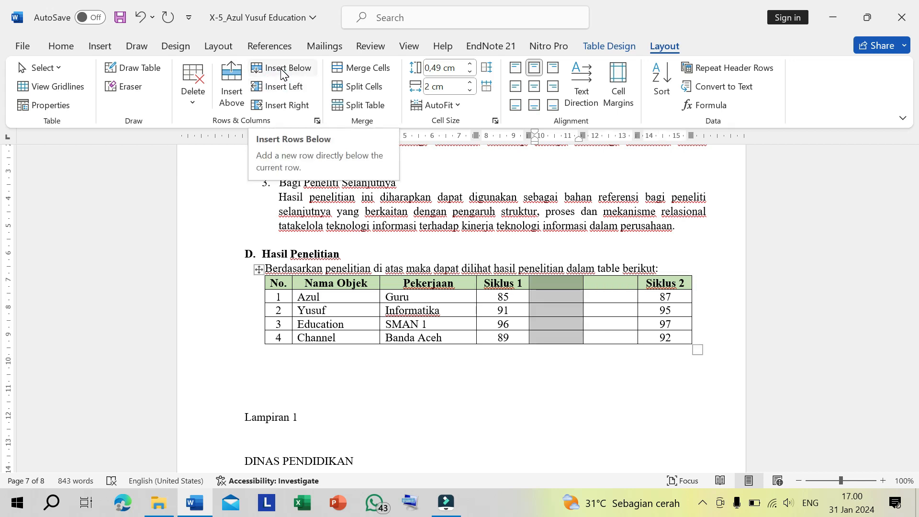
{"action": "left_click", "coordinate": [284, 72]}
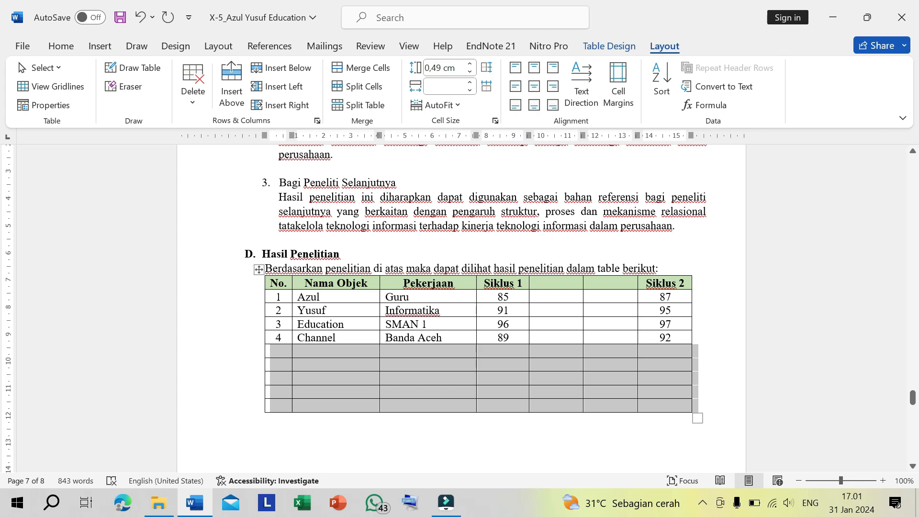
- Undo the insertion of the five blank rows, and insert one blank row below row 3 and another directly under the header
{"action": "key", "text": "ctrl+z"}
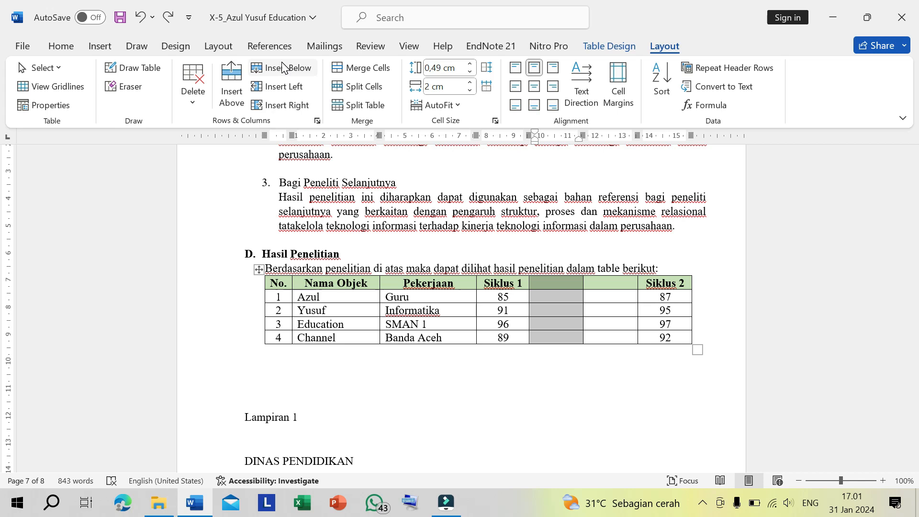
{"action": "left_click", "coordinate": [549, 324]}
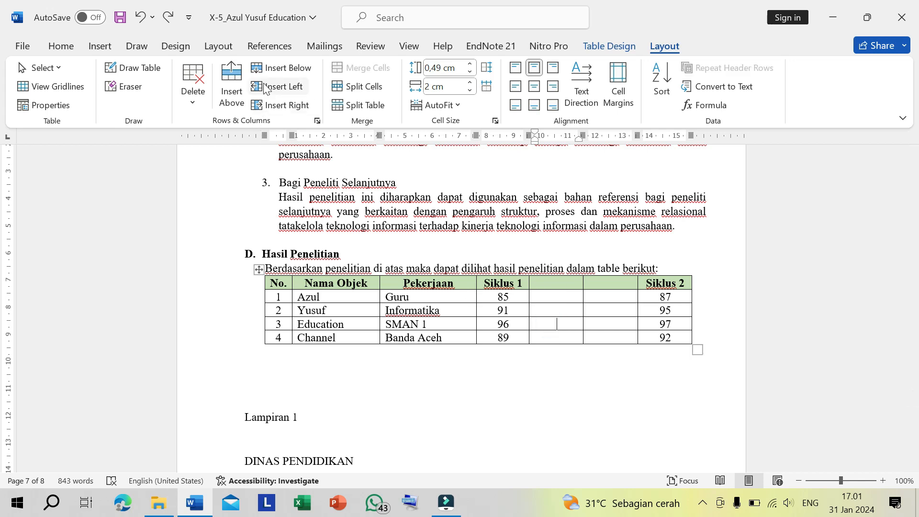
{"action": "left_click", "coordinate": [279, 70]}
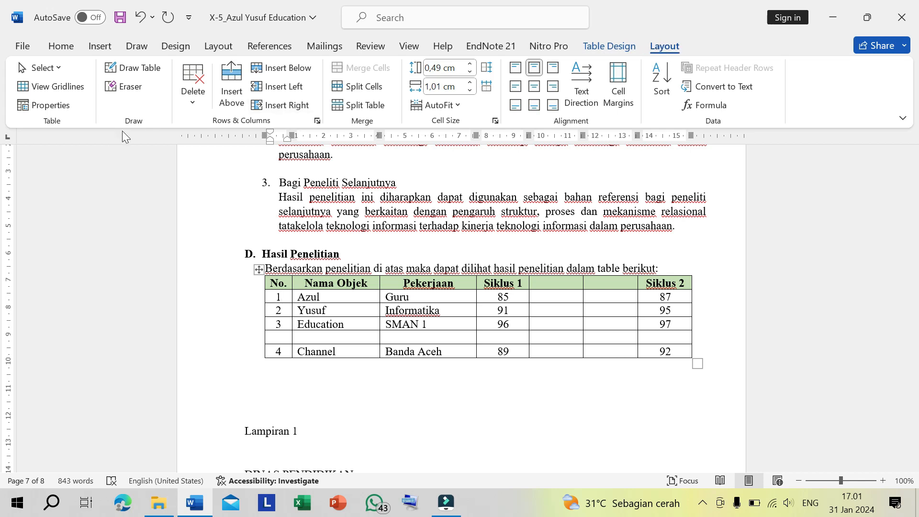
{"action": "left_click", "coordinate": [230, 82]}
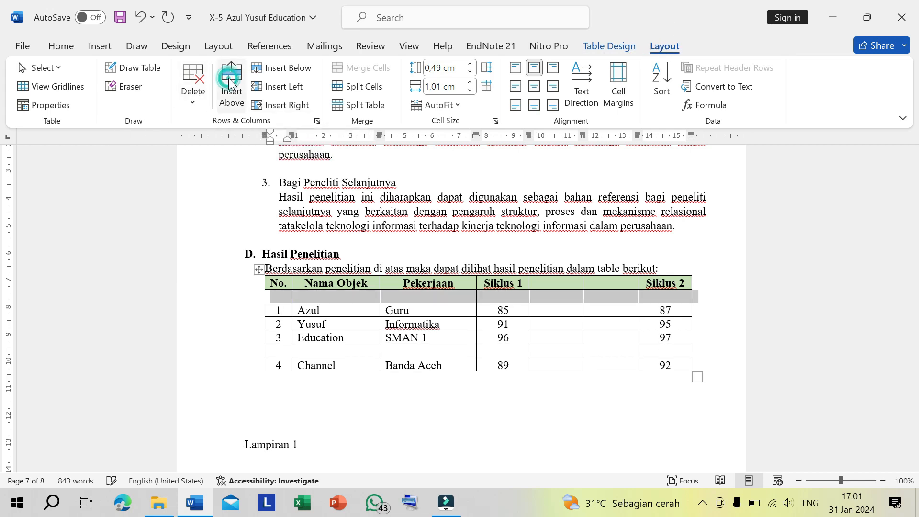
- Enter Nilai under Siklus 1 and Persentase in the adjacent cell of the blank row below the header
{"action": "left_click", "coordinate": [421, 298]}
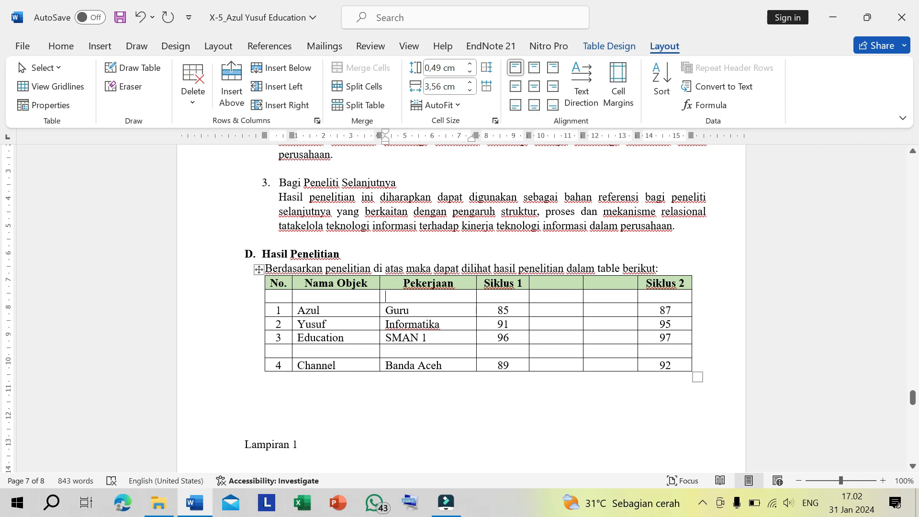
{"action": "left_click_drag", "start_coordinate": [482, 283], "coordinate": [523, 283]}
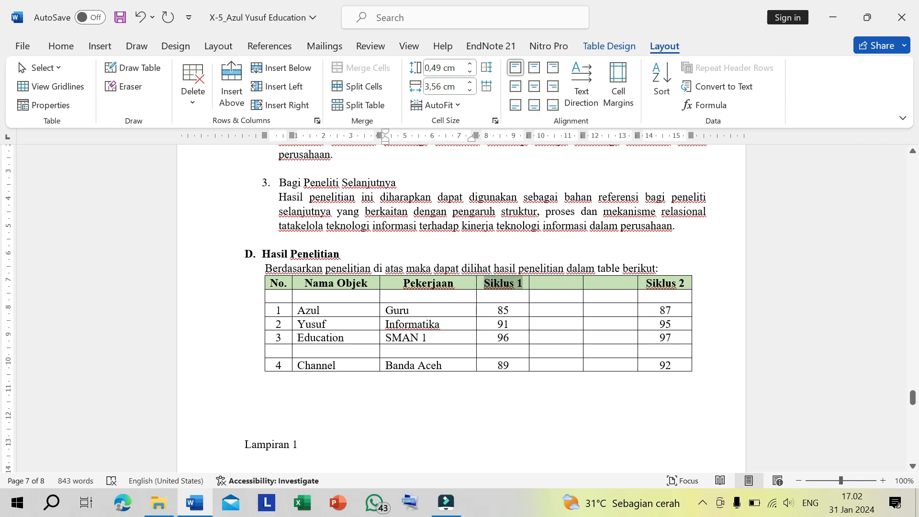
{"action": "left_click", "coordinate": [512, 296]}
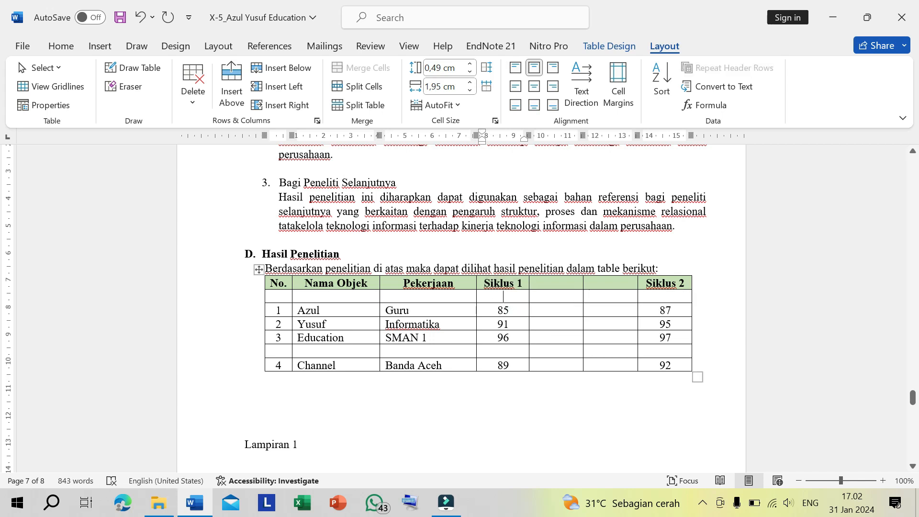
{"action": "left_click", "coordinate": [510, 297]}
{"action": "type", "text": "Nilai"}
{"action": "key", "text": "Tab"}
{"action": "type", "text": "Per"}
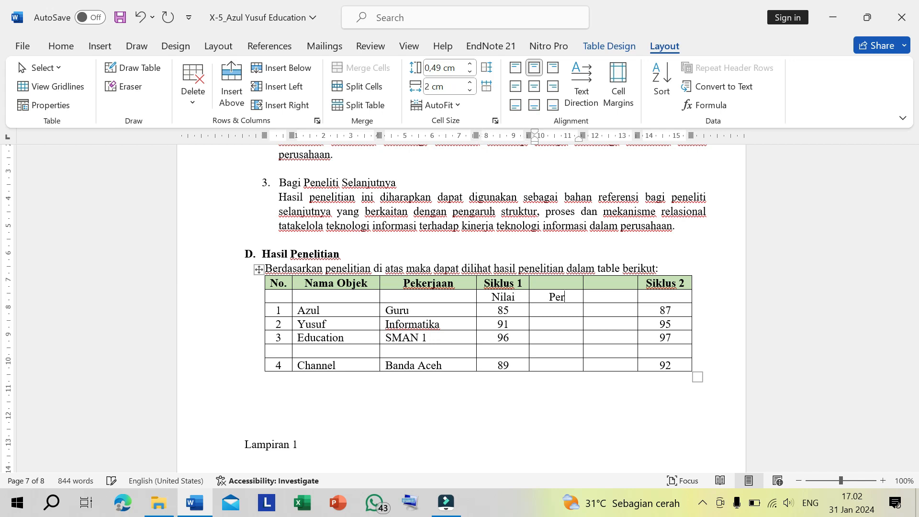
{"action": "type", "text": "sentase"}
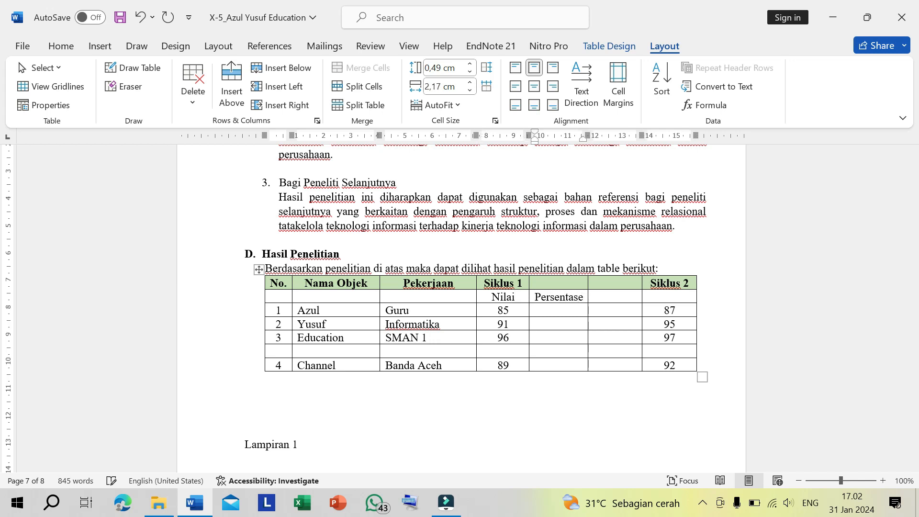
- Enter Nilai and Persentase in the last two cells of the same subheader row, ending under Siklus 2
{"action": "key", "text": "Tab"}
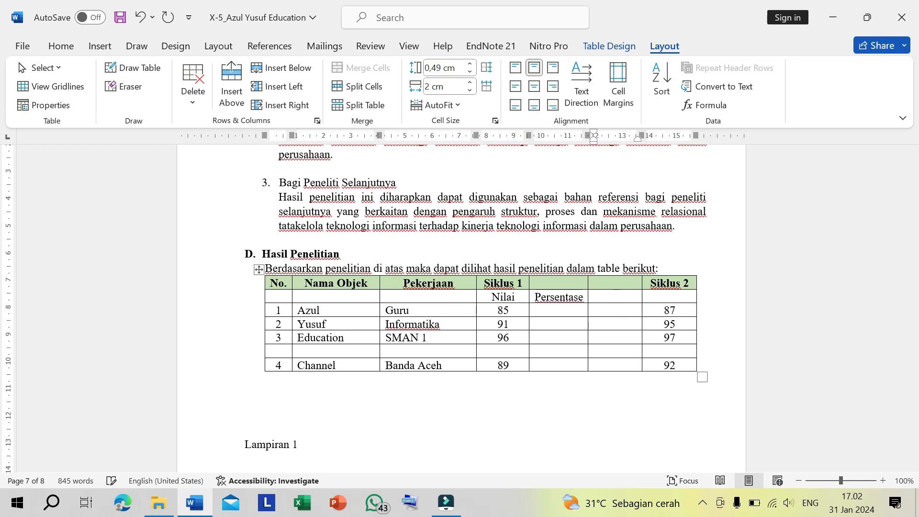
{"action": "type", "text": "Nilai"}
{"action": "key", "text": "Tab"}
{"action": "type", "text": "Persentase"}
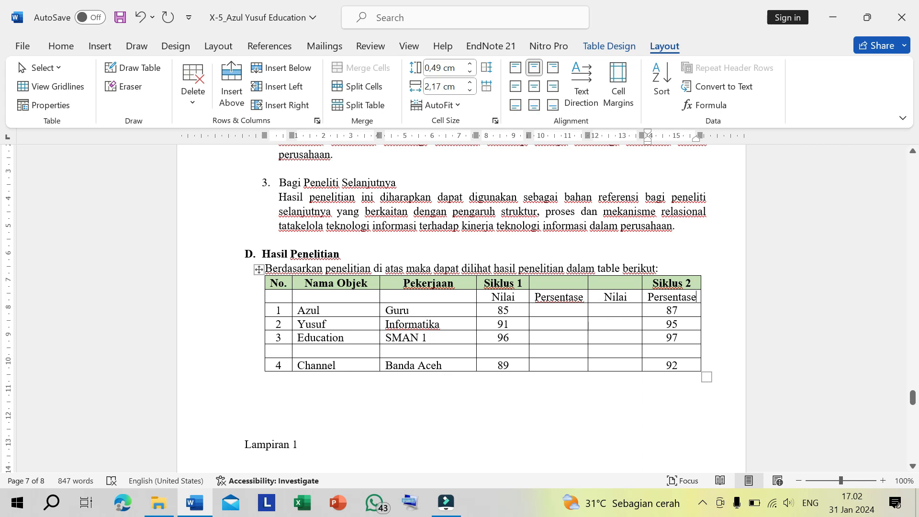
- Merge the Siklus 1 header cell with the blank header cell after it, above Nilai and Persentase
{"action": "left_click_drag", "start_coordinate": [491, 283], "coordinate": [521, 283]}
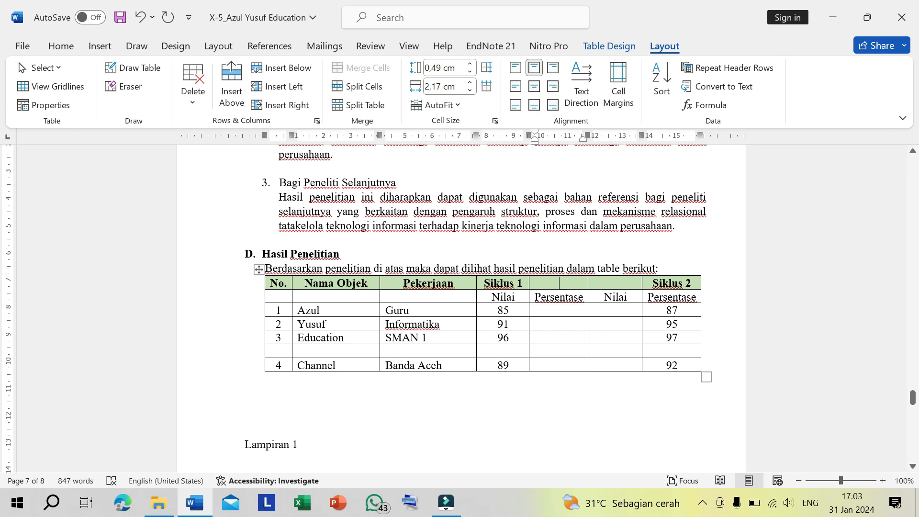
{"action": "key", "text": "shift+Tab"}
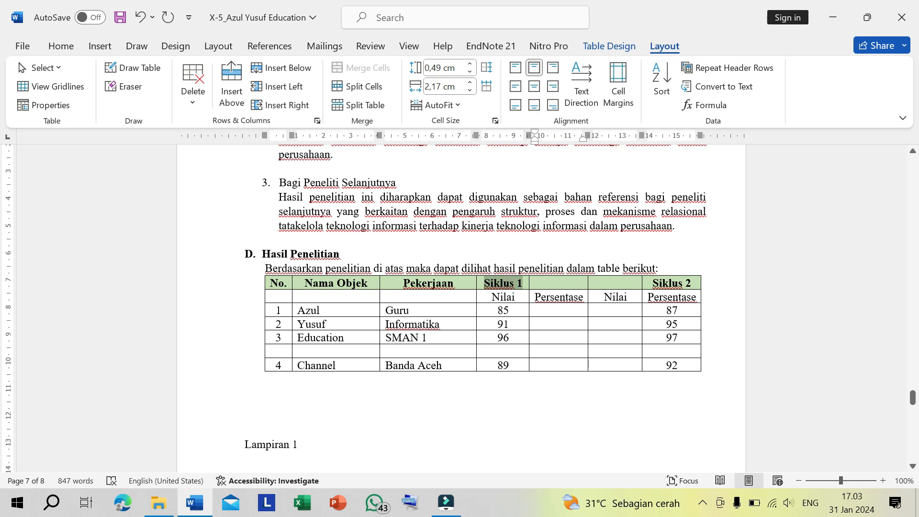
{"action": "key", "text": "shift+Right"}
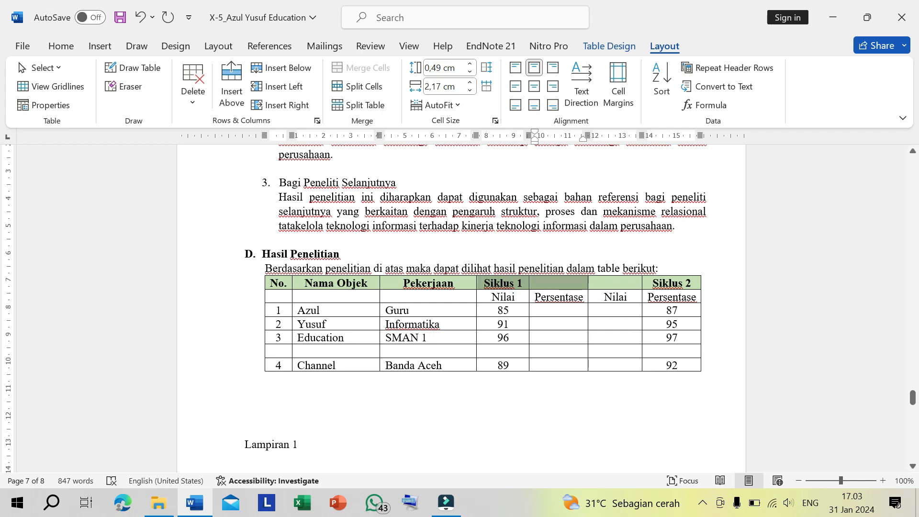
{"action": "left_click_drag", "start_coordinate": [484, 283], "coordinate": [570, 282]}
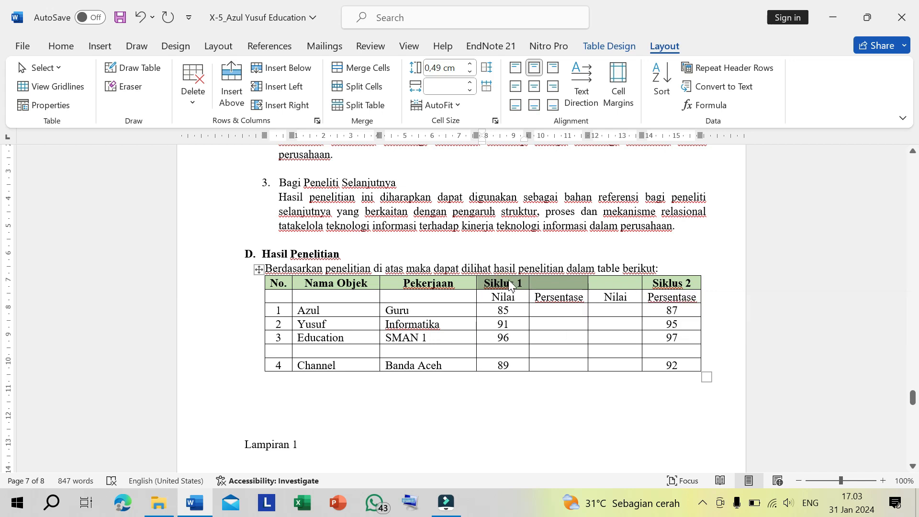
{"action": "left_click", "coordinate": [524, 281]}
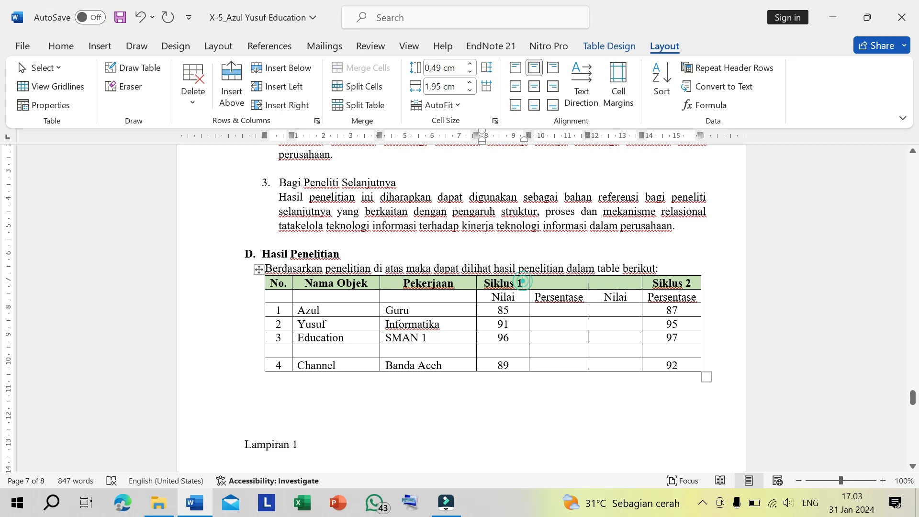
{"action": "left_click", "coordinate": [509, 282]}
{"action": "triple_click", "coordinate": [509, 281]}
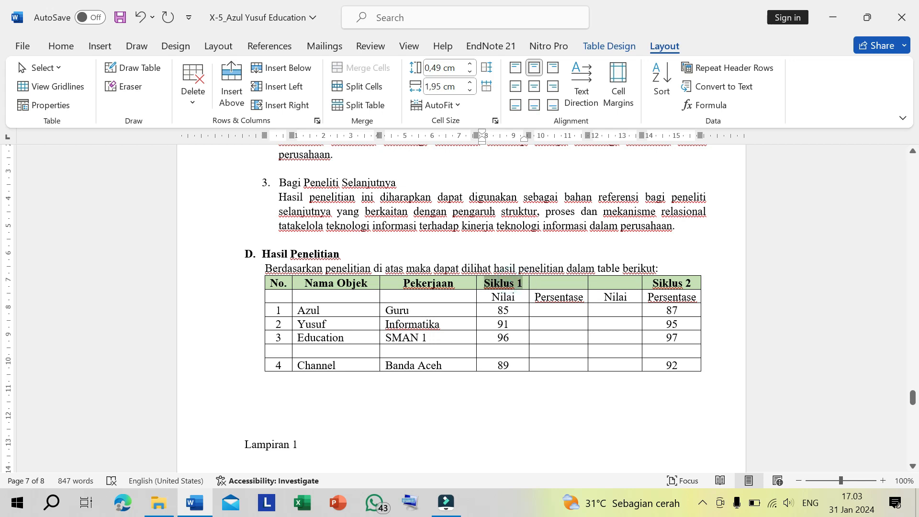
{"action": "left_click_drag", "start_coordinate": [512, 282], "coordinate": [558, 283]}
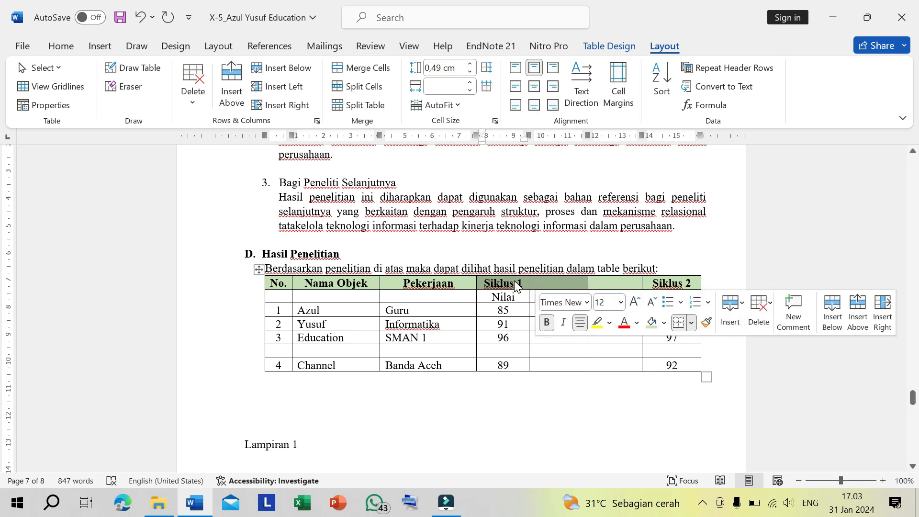
{"action": "left_click", "coordinate": [612, 47]}
{"action": "left_click", "coordinate": [666, 47]}
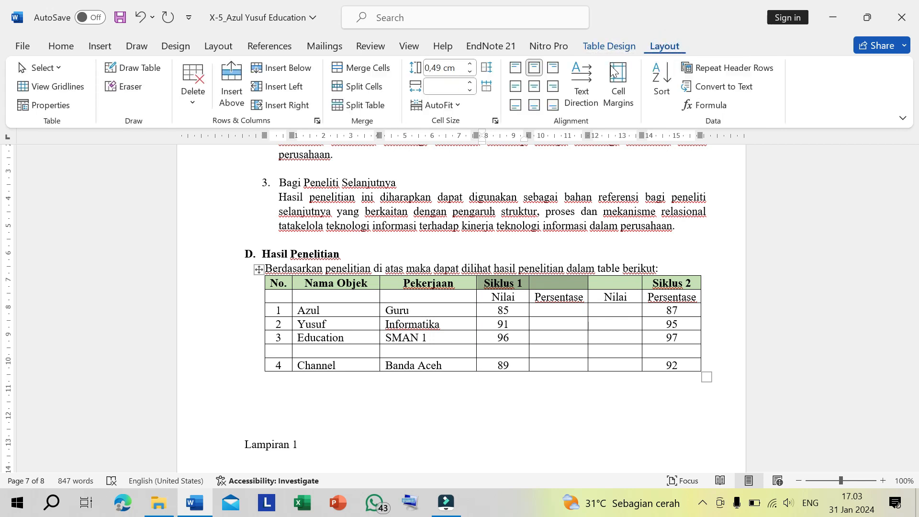
{"action": "left_click", "coordinate": [358, 70]}
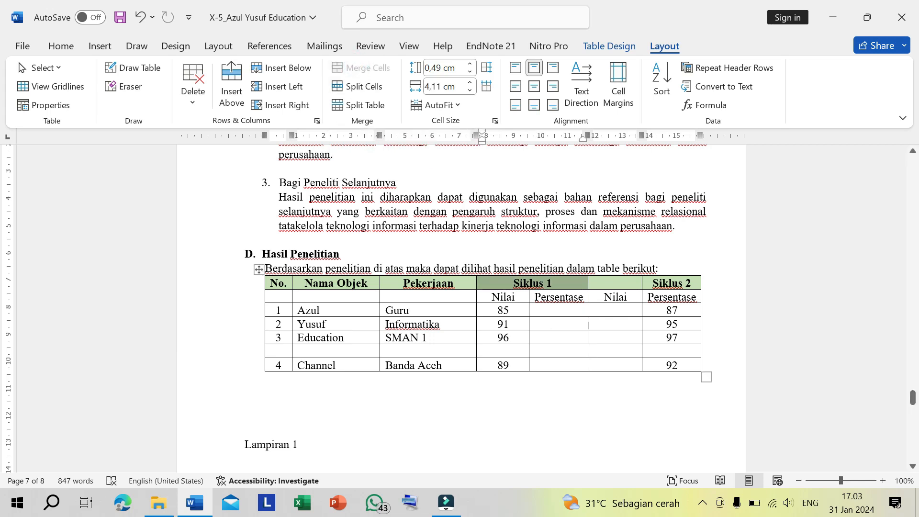
- Merge the blank header cell before Siklus 2 with the Siklus 2 header cell
{"action": "left_click", "coordinate": [559, 324]}
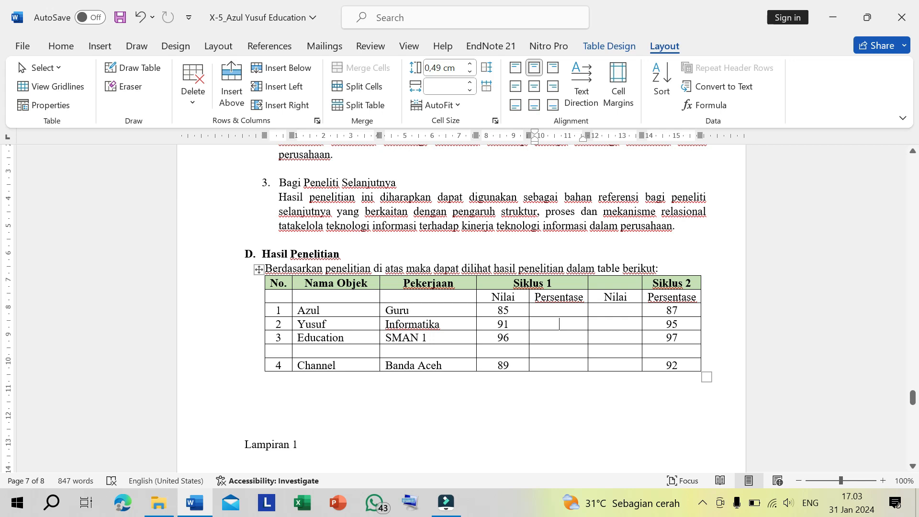
{"action": "left_click_drag", "start_coordinate": [616, 281], "coordinate": [662, 284]}
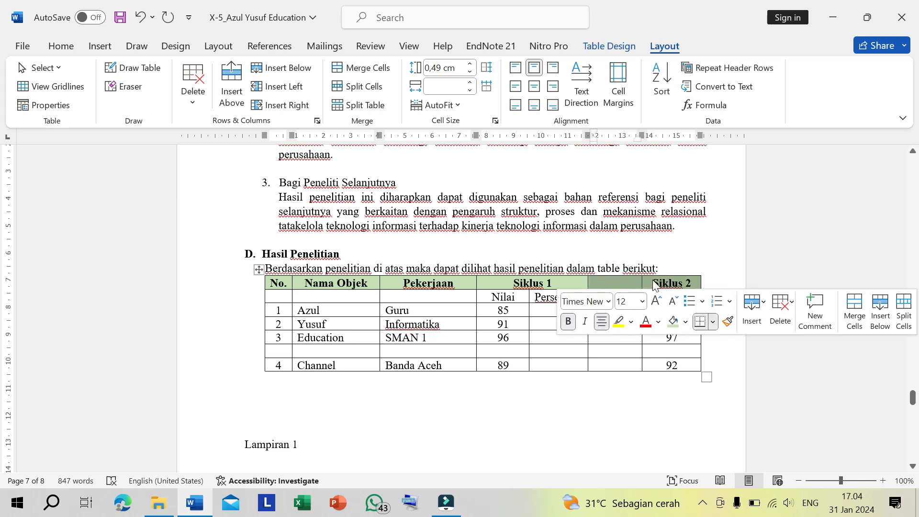
{"action": "left_click", "coordinate": [360, 70]}
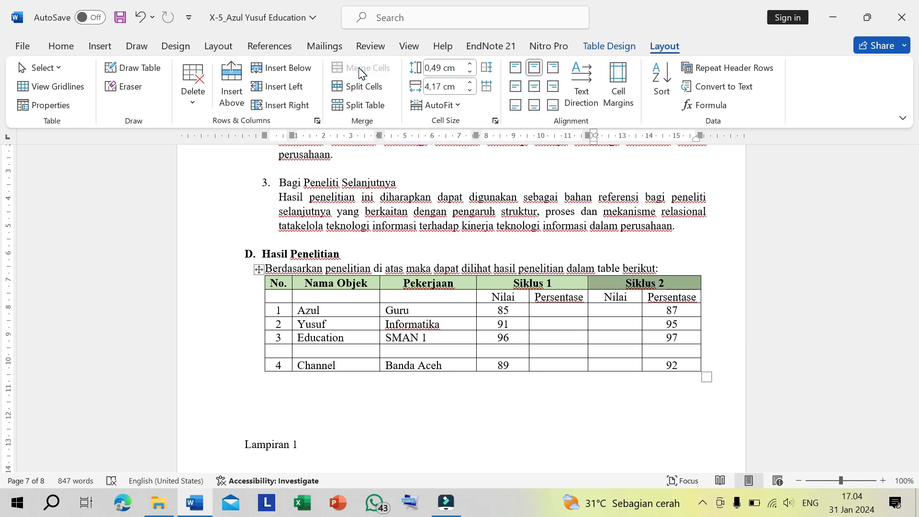
{"action": "left_click", "coordinate": [644, 283]}
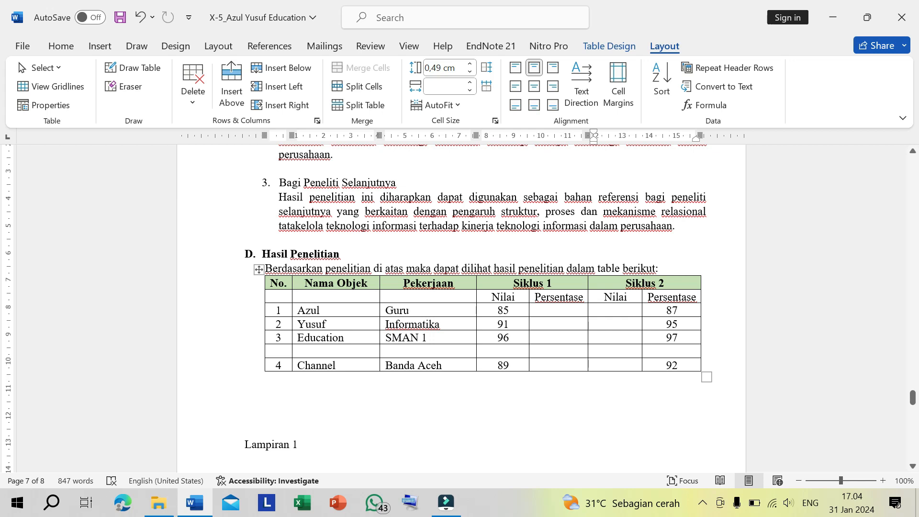
- Merge the No. header cell with the blank cell beneath it
{"action": "left_click_drag", "start_coordinate": [442, 283], "coordinate": [431, 300]}
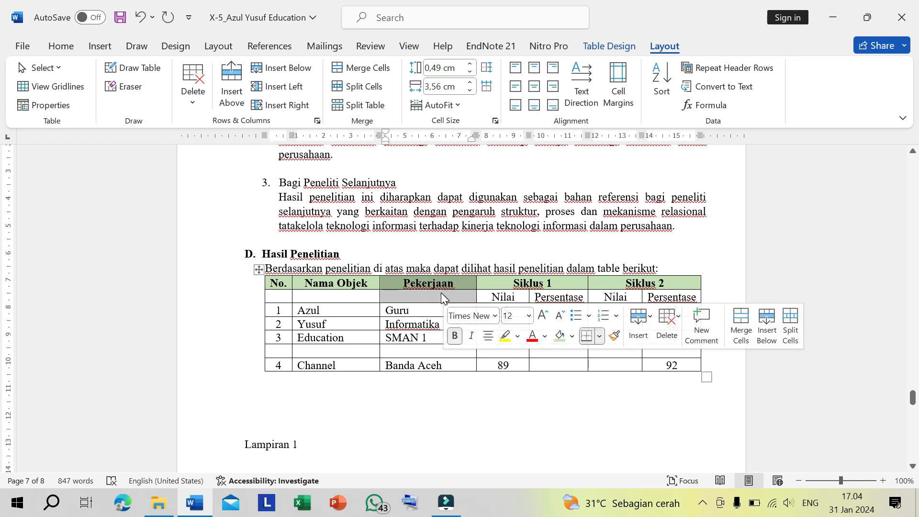
{"action": "left_click", "coordinate": [440, 292]}
{"action": "left_click_drag", "start_coordinate": [362, 285], "coordinate": [286, 295]}
{"action": "left_click", "coordinate": [281, 287]}
{"action": "left_click", "coordinate": [283, 294]}
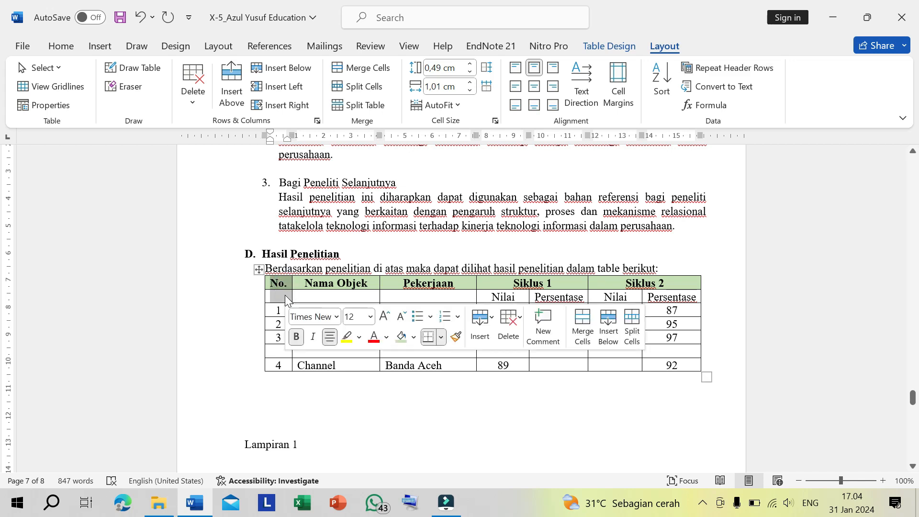
{"action": "left_click", "coordinate": [353, 66]}
- Merge the Nama Objek header and the Pekerjaan header each with the blank cell beneath it
{"action": "left_click", "coordinate": [337, 282]}
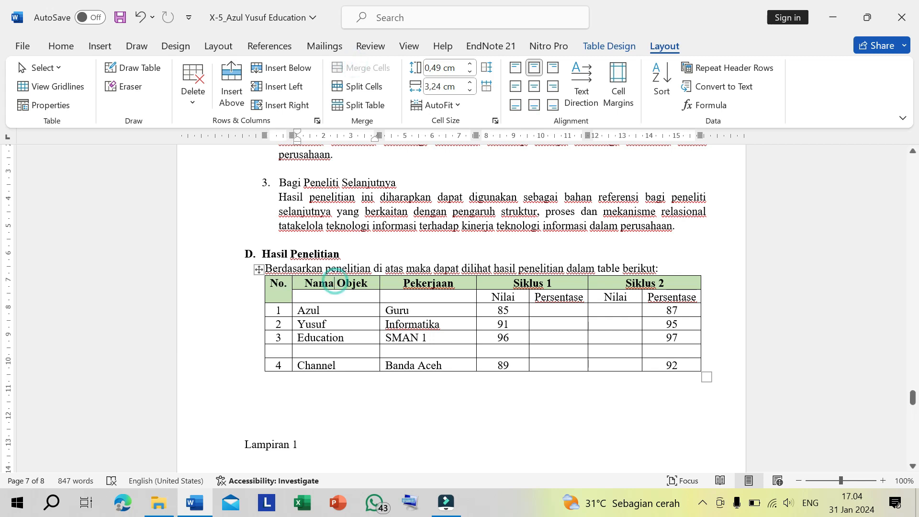
{"action": "left_click_drag", "start_coordinate": [336, 283], "coordinate": [336, 296]}
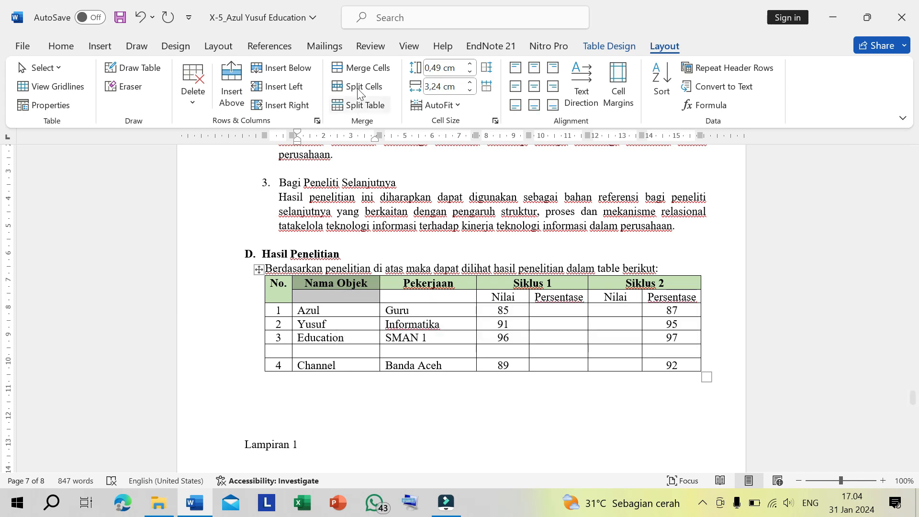
{"action": "left_click", "coordinate": [356, 67]}
{"action": "left_click_drag", "start_coordinate": [428, 282], "coordinate": [428, 295]}
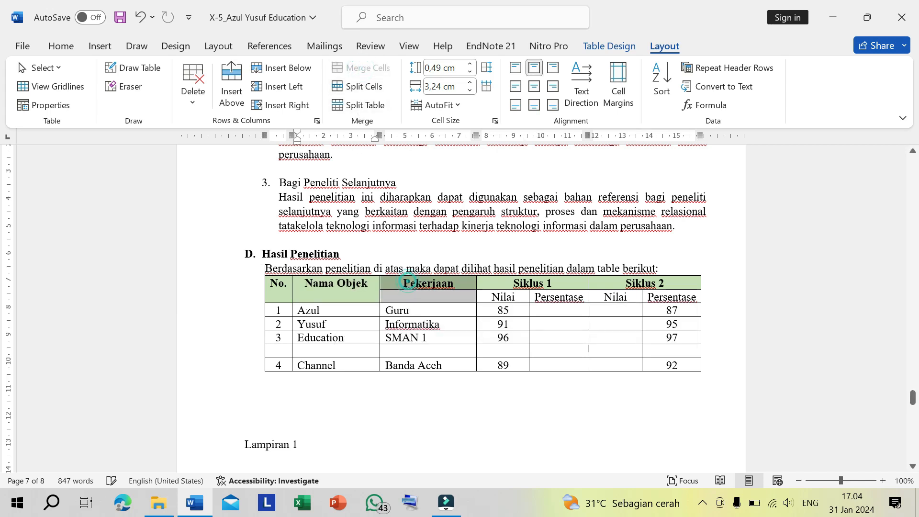
{"action": "left_click", "coordinate": [360, 67]}
{"action": "left_click", "coordinate": [426, 296]}
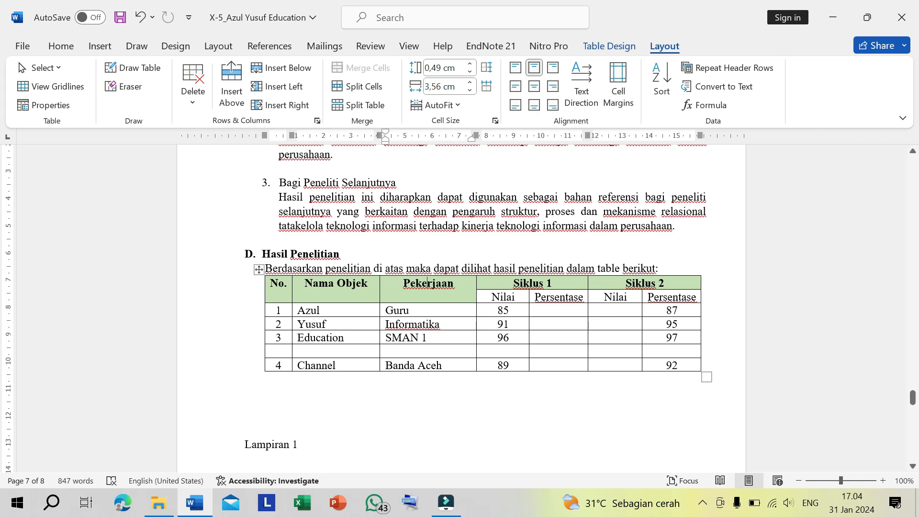
- Center the text of both header rows horizontally and vertically within their cells
{"action": "left_click_drag", "start_coordinate": [306, 284], "coordinate": [347, 286]}
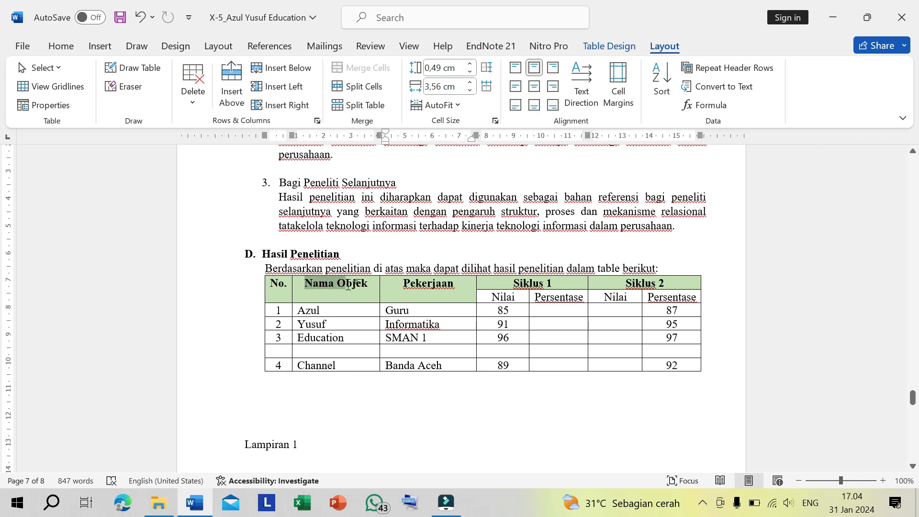
{"action": "left_click", "coordinate": [314, 294]}
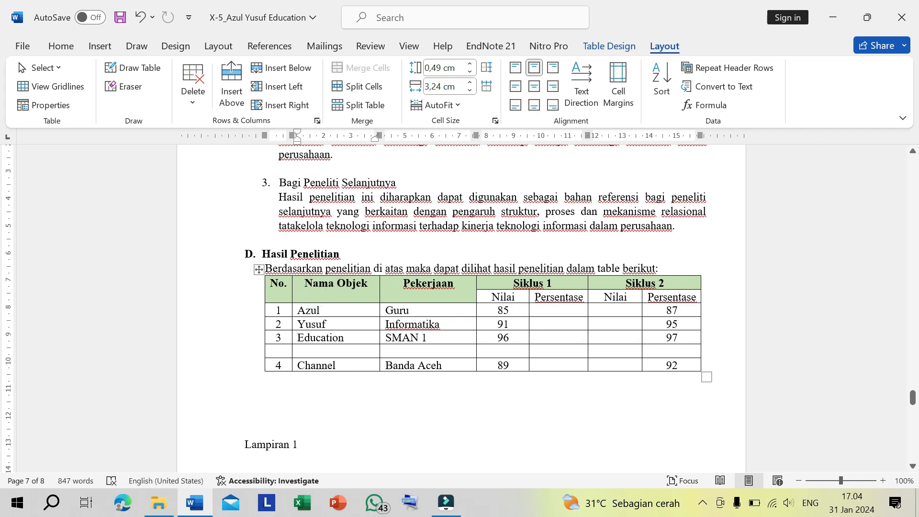
{"action": "mouse_move", "coordinate": [273, 287]}
{"action": "left_mouse_down"}
{"action": "mouse_move", "coordinate": [671, 297]}
{"action": "mouse_move", "coordinate": [663, 292]}
{"action": "left_mouse_up"}
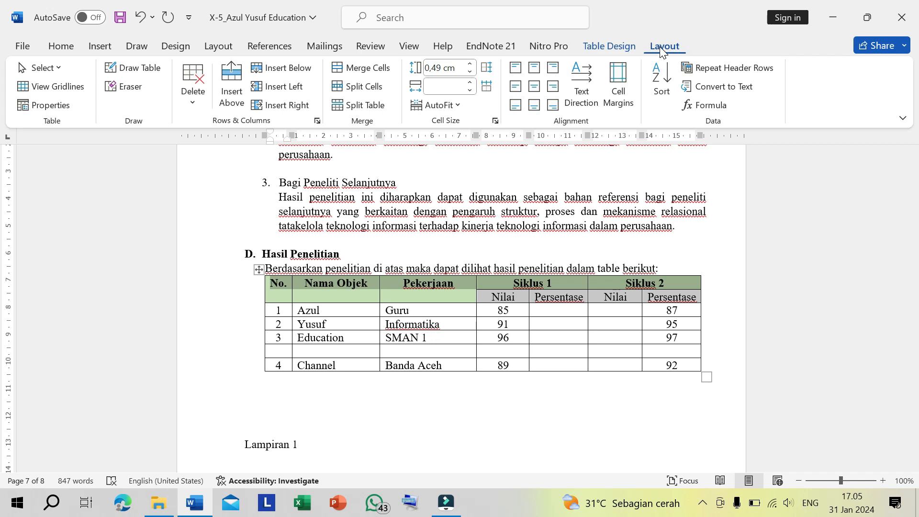
{"action": "left_click", "coordinate": [534, 87]}
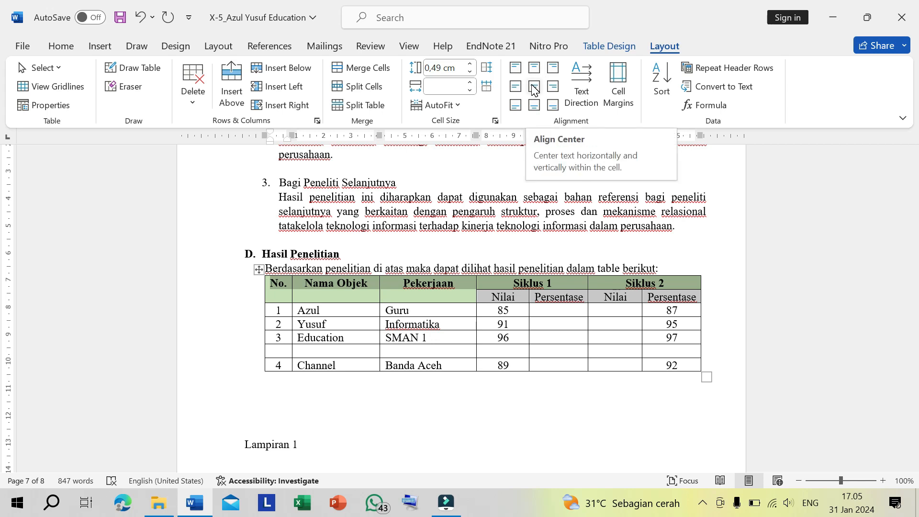
{"action": "left_click", "coordinate": [534, 87]}
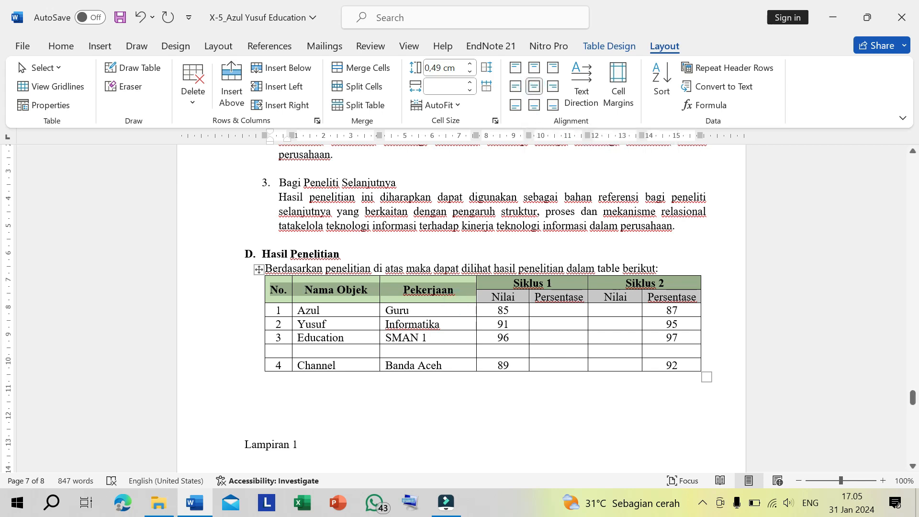
- Move the contents of row 4 (Channel, Banda Aceh) up into the blank row below the Education row
{"action": "left_click", "coordinate": [330, 296]}
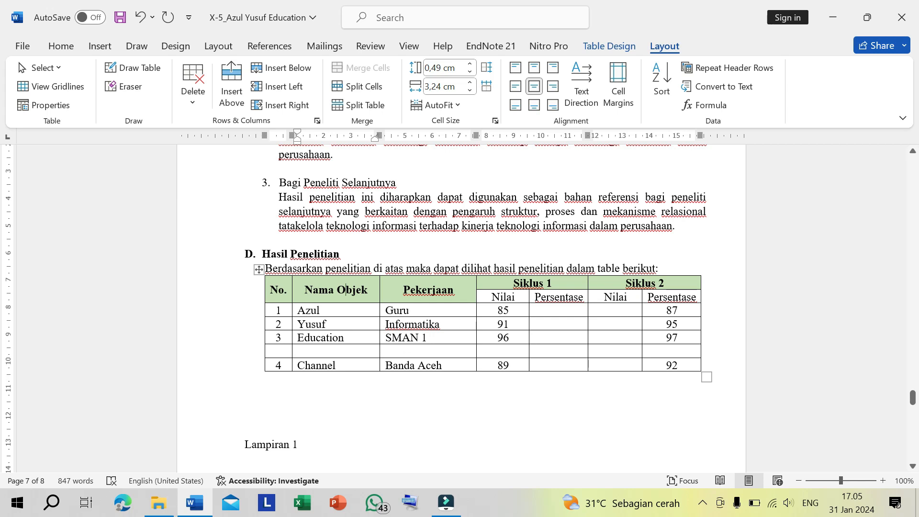
{"action": "left_click_drag", "start_coordinate": [283, 364], "coordinate": [662, 359]}
{"action": "key", "text": "ctrl+x"}
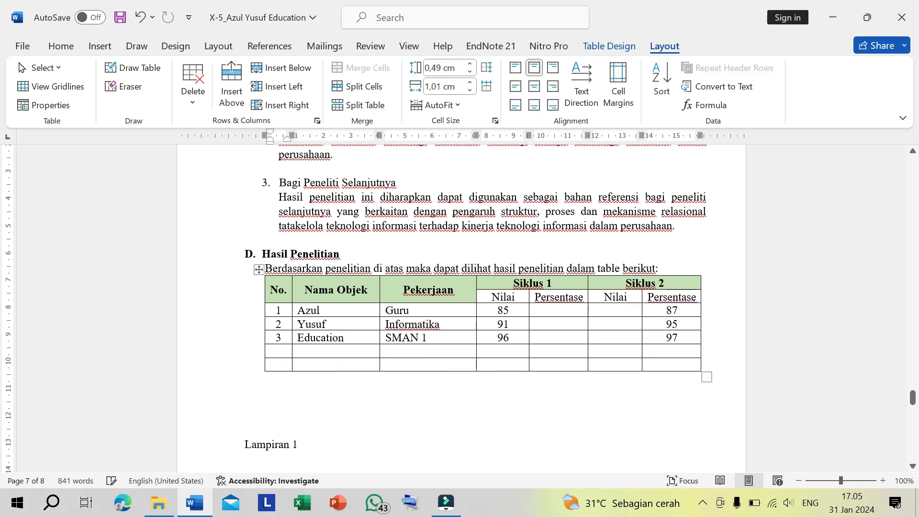
{"action": "key", "text": "ctrl+v"}
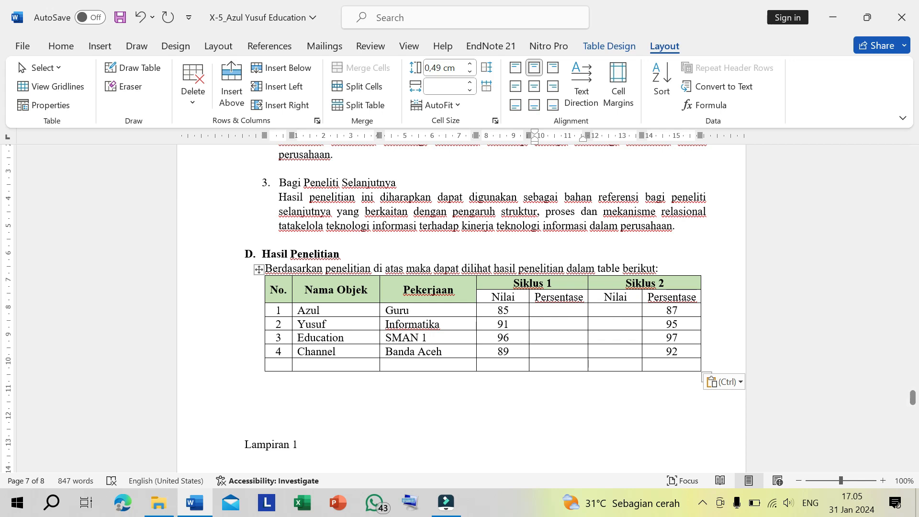
- Copy the four Siklus 1 Nilai scores into the Siklus 1 Persentase column
{"action": "left_click_drag", "start_coordinate": [502, 310], "coordinate": [502, 352]}
{"action": "left_click", "coordinate": [537, 345]}
{"action": "left_click_drag", "start_coordinate": [513, 307], "coordinate": [514, 350]}
{"action": "key", "text": "ctrl+c"}
{"action": "left_click_drag", "start_coordinate": [558, 310], "coordinate": [565, 347]}
{"action": "key", "text": "ctrl+v"}
- Copy the four Siklus 2 Persentase scores into the empty Siklus 2 Nilai column
{"action": "left_click_drag", "start_coordinate": [670, 310], "coordinate": [672, 352]}
{"action": "left_click", "coordinate": [629, 340]}
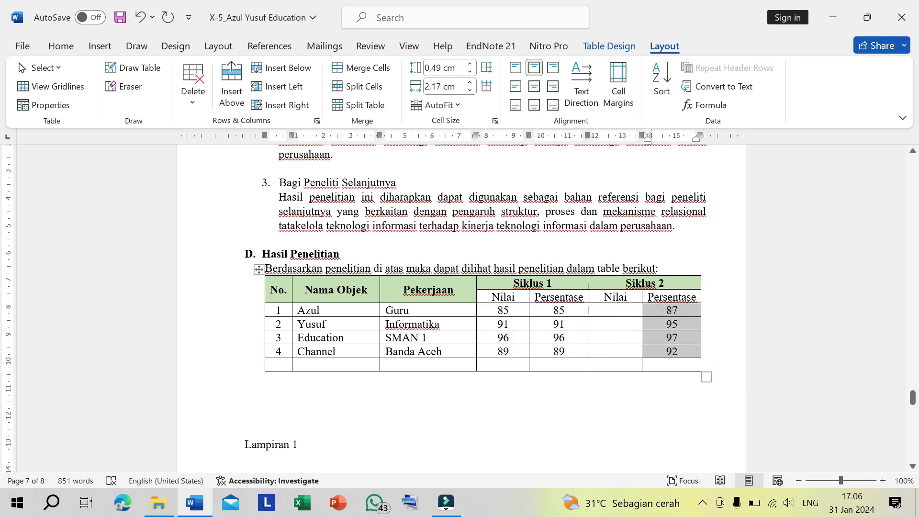
{"action": "key", "text": "ctrl+c"}
{"action": "left_click", "coordinate": [615, 310]}
{"action": "key", "text": "ctrl+v"}
- Add a percent sign after each of the four values in the Siklus 1 Persentase column
{"action": "left_click", "coordinate": [570, 310]}
{"action": "type", "text": "%"}
{"action": "left_click", "coordinate": [567, 324]}
{"action": "key", "text": "ctrl+v"}
{"action": "left_click", "coordinate": [567, 337]}
{"action": "key", "text": "ctrl+v"}
{"action": "left_click", "coordinate": [565, 351]}
- Add a percent sign after each of the four values in the Siklus 2 Persentase column
{"action": "key", "text": "ctrl+v"}
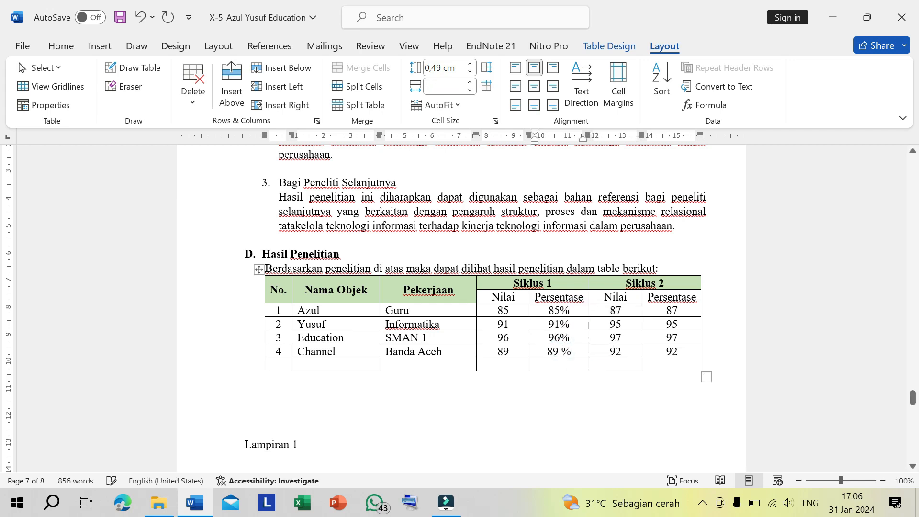
{"action": "left_click", "coordinate": [684, 310]}
{"action": "key", "text": "ctrl+v"}
{"action": "left_click", "coordinate": [675, 324]}
{"action": "key", "text": "ctrl+v"}
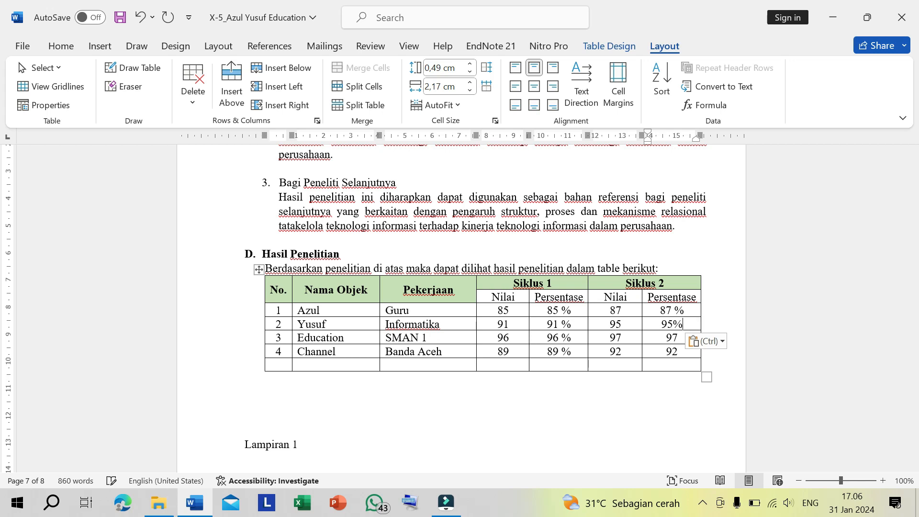
{"action": "key", "text": "Down"}
{"action": "key", "text": "ctrl+v"}
{"action": "key", "text": "Down"}
{"action": "key", "text": "ctrl+v"}
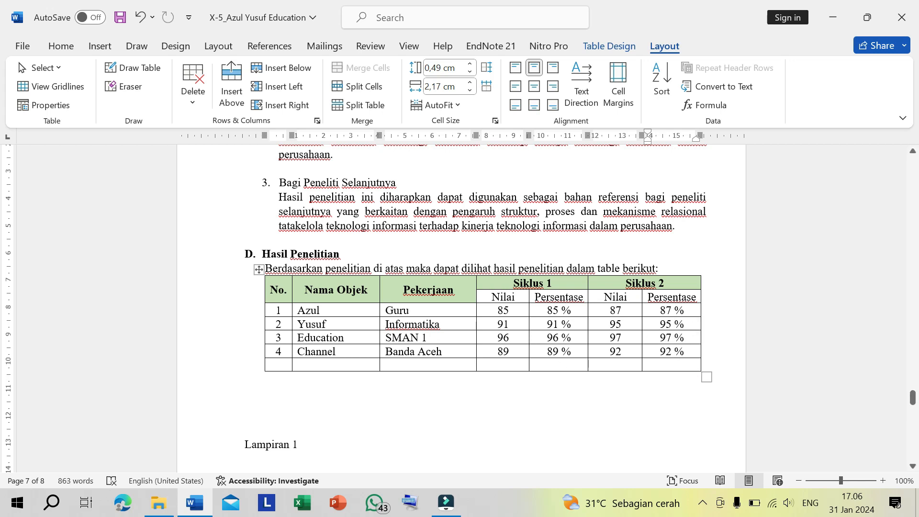
- Enter "Nilai Rata-rata setiap siklus" in the Nama Objek cell of the empty last row
{"action": "left_click", "coordinate": [282, 364]}
{"action": "left_click", "coordinate": [299, 364]}
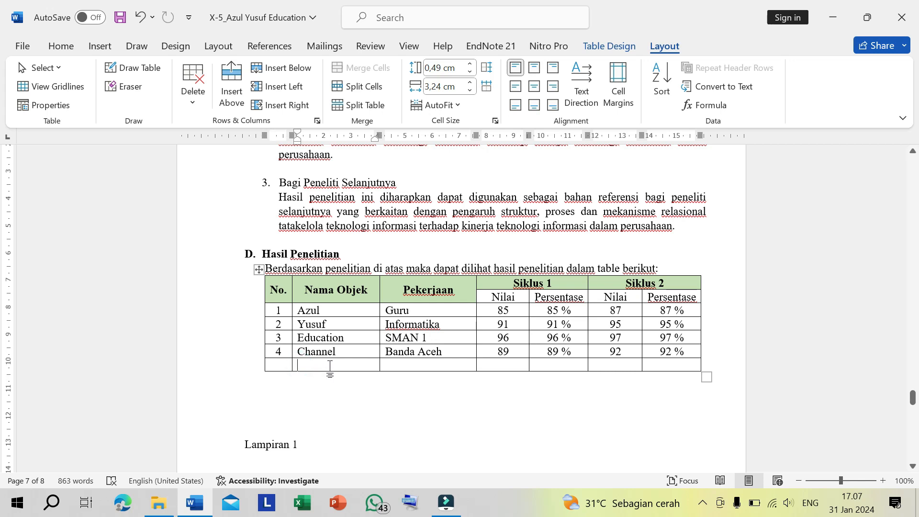
{"action": "type", "text": "Nilai Rata-rta"}
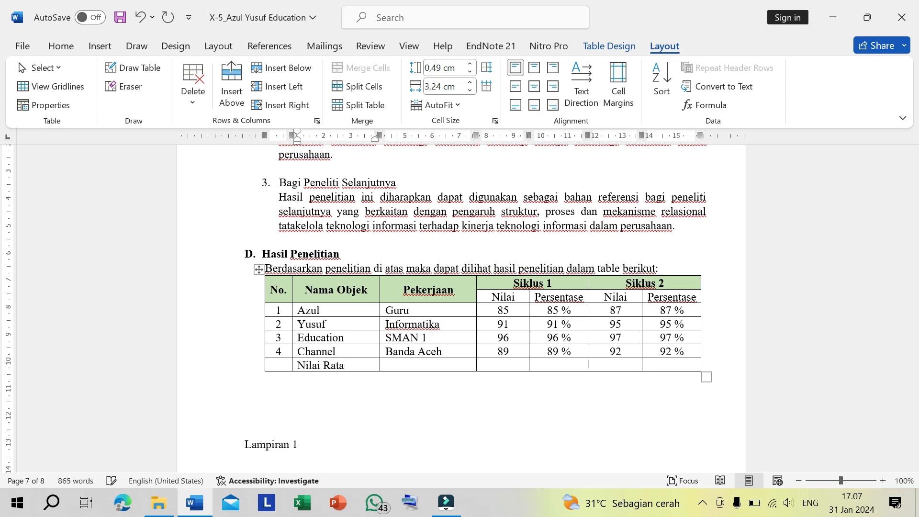
{"action": "key", "text": "BackSpace"}
{"action": "key", "text": "BackSpace"}
{"action": "type", "text": "ata setiap siklus"}
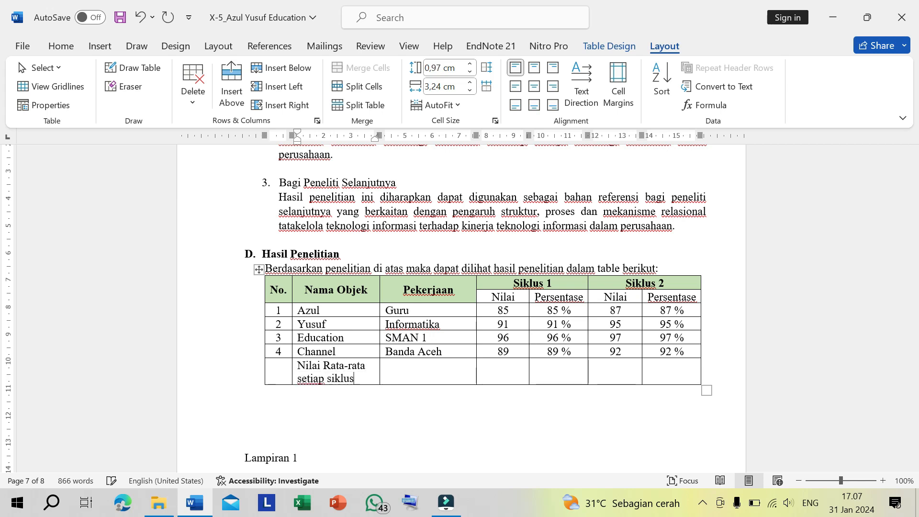
- Merge the first three cells of the last row, including the "Nilai Rata-rata setiap siklus" label, into one cell
{"action": "left_click", "coordinate": [449, 372]}
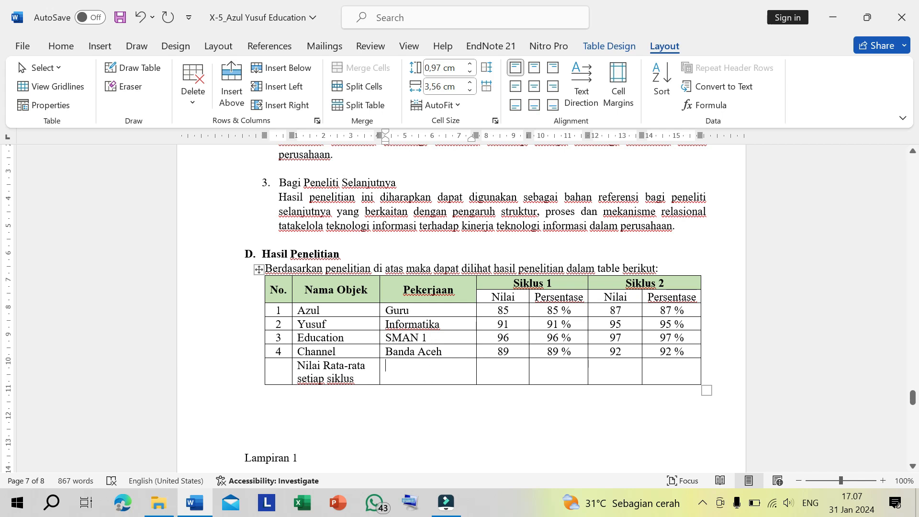
{"action": "left_click_drag", "start_coordinate": [414, 375], "coordinate": [376, 375]}
{"action": "left_click", "coordinate": [405, 384]}
{"action": "left_click", "coordinate": [285, 376]}
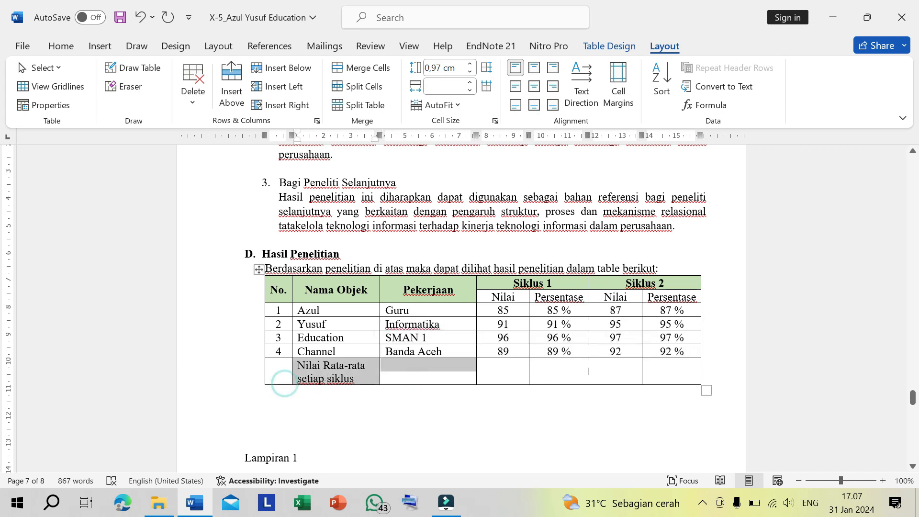
{"action": "left_click_drag", "start_coordinate": [280, 368], "coordinate": [412, 376]}
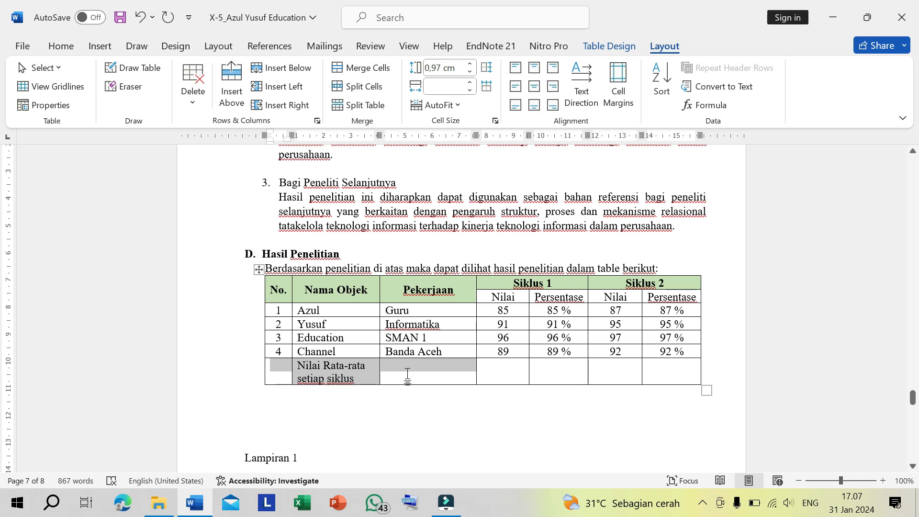
{"action": "left_click", "coordinate": [366, 68]}
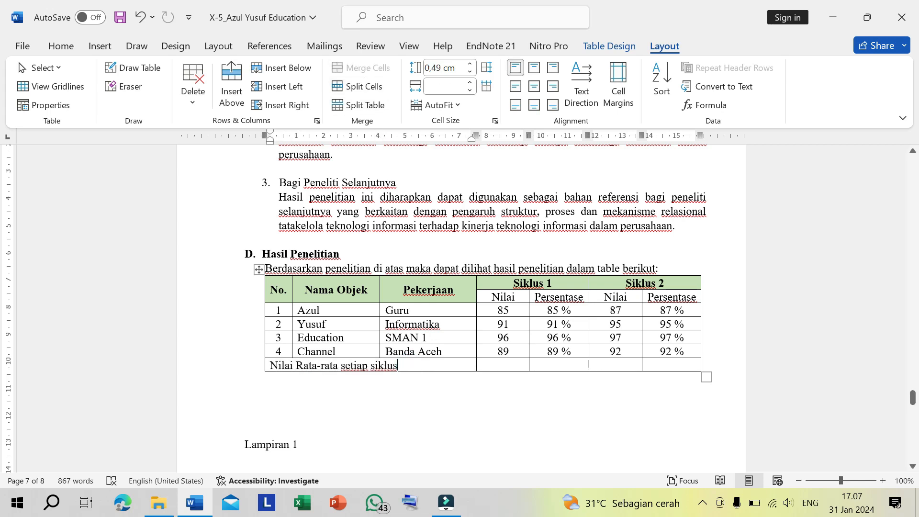
- Fill in the Siklus 1 averages in the last row with 92,5 for Nilai and 92,5 % for Persentase
{"action": "left_click", "coordinate": [500, 364]}
{"action": "type", "text": "91"}
{"action": "key", "text": "BackSpace"}
{"action": "type", "text": "2"}
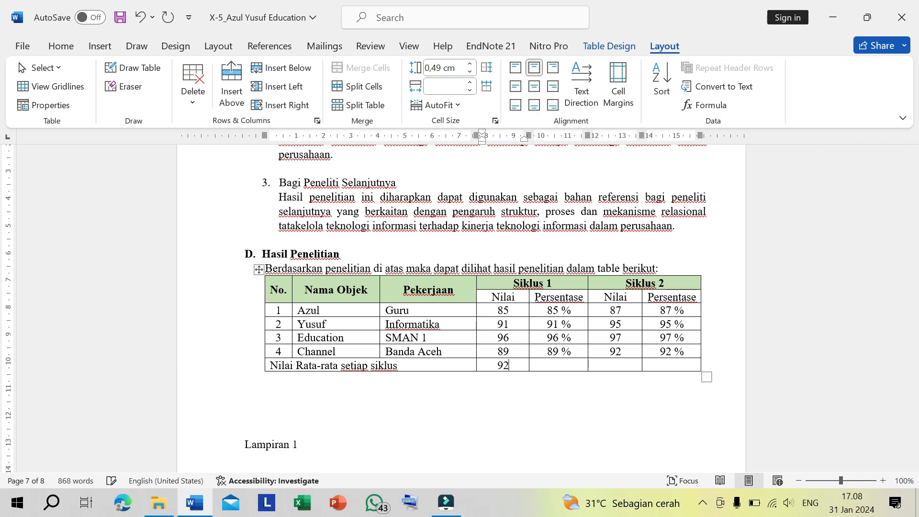
{"action": "type", "text": ",5"}
{"action": "key", "text": "Tab"}
{"action": "type", "text": "92,5 %"}
- Fill in the Siklus 2 averages in the last row with 93,7 for Nilai and 93,7 % for Persentase
{"action": "left_click", "coordinate": [624, 365]}
{"action": "type", "text": "9"}
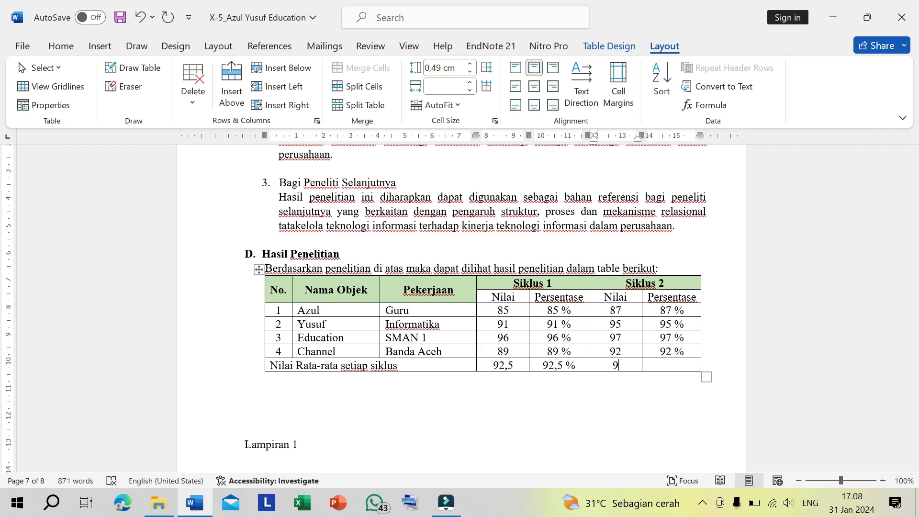
{"action": "type", "text": "3"}
{"action": "double_click", "coordinate": [623, 365]}
{"action": "key", "text": "ctrl+c"}
{"action": "left_click", "coordinate": [667, 366]}
{"action": "key", "text": "ctrl+v"}
{"action": "key", "text": "ctrl+v"}
{"action": "key", "text": "ctrl+z"}
{"action": "type", "text": "%"}
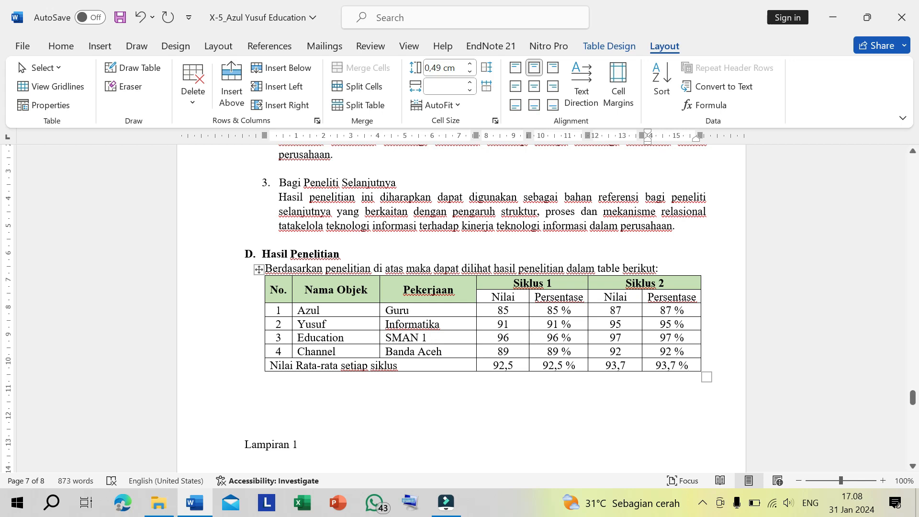
{"action": "left_click", "coordinate": [434, 400]}
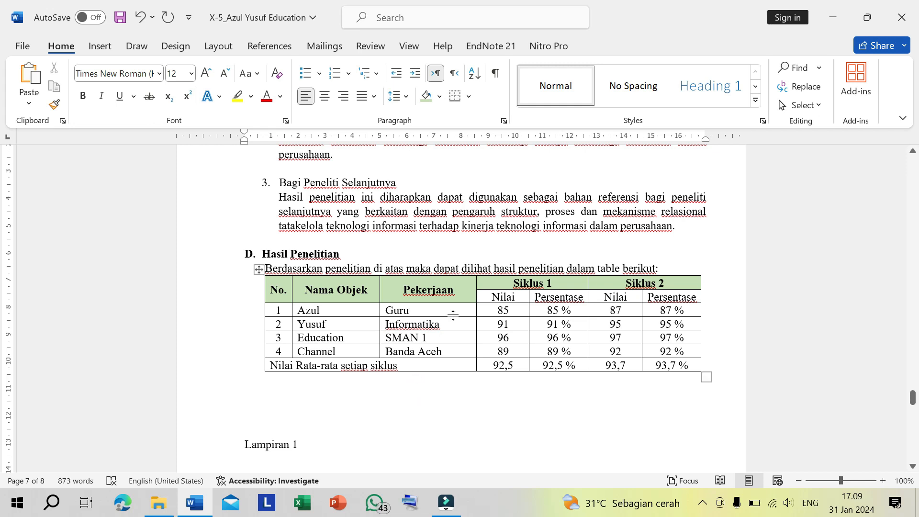
- Add the caption "Tabel 1.1. Nilai siklus setiap individu" on a new line directly above the results table
{"action": "scroll", "coordinate": [460, 306], "scroll_direction": "down", "scroll_amount": 1}
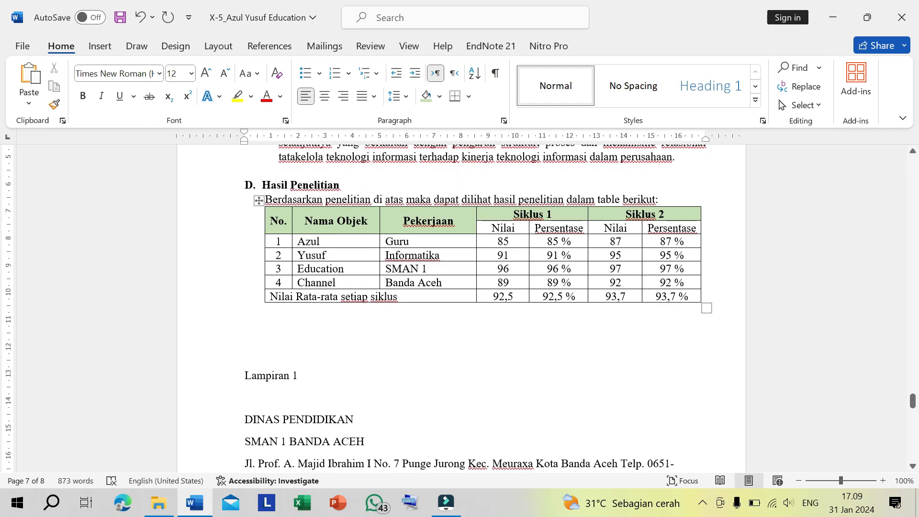
{"action": "key", "text": "Return"}
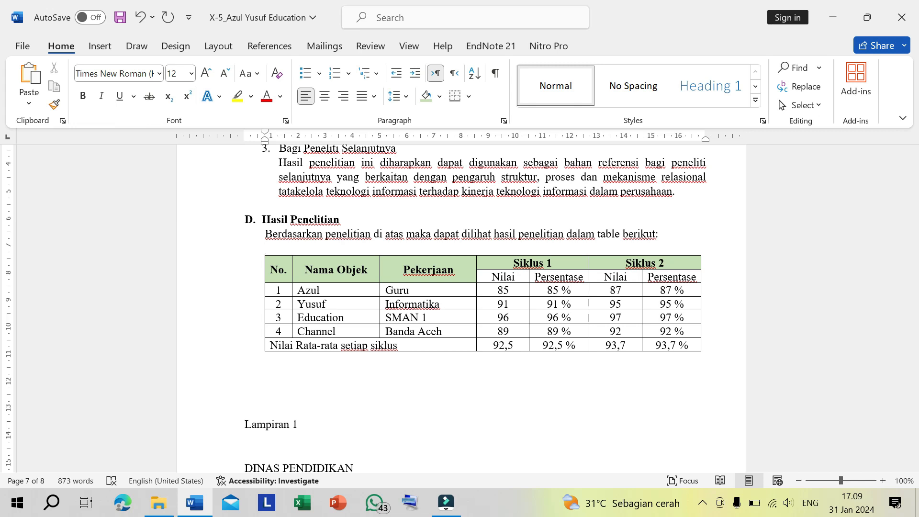
{"action": "type", "text": "Tabel 1.1. Nilai siklus setiap individu"}
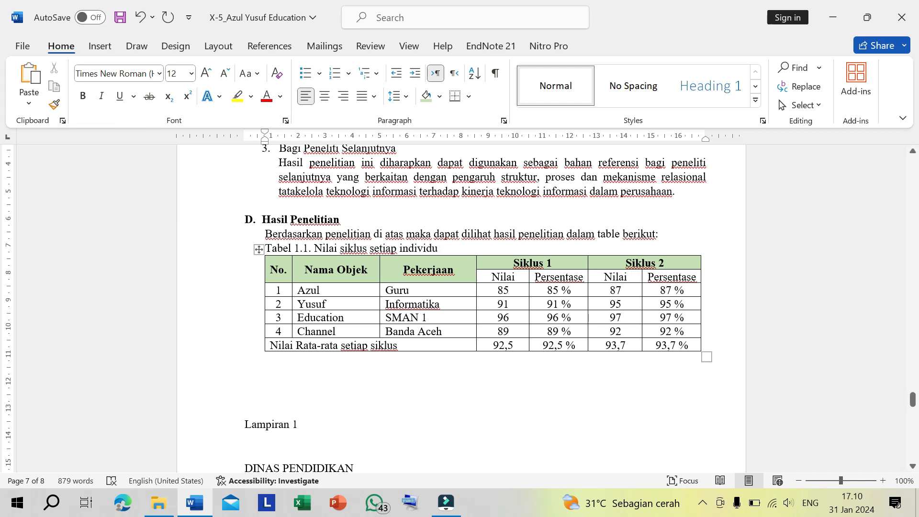
- Center the table caption and insert a blank line between it and the introductory sentence
{"action": "left_click", "coordinate": [324, 96]}
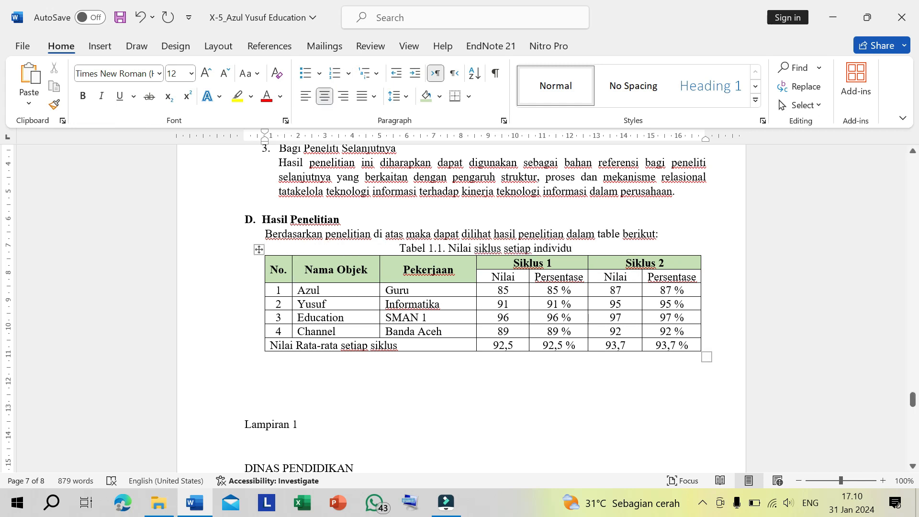
{"action": "left_click", "coordinate": [665, 235]}
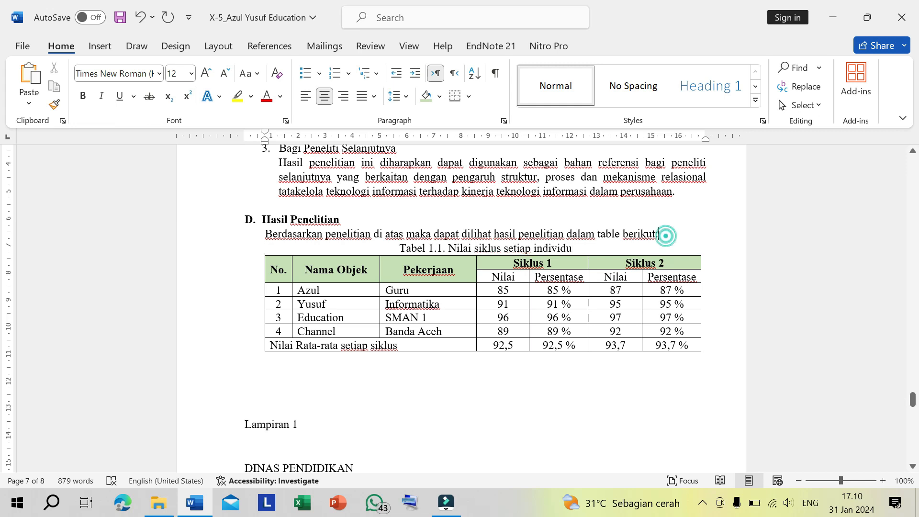
{"action": "key", "text": "Return"}
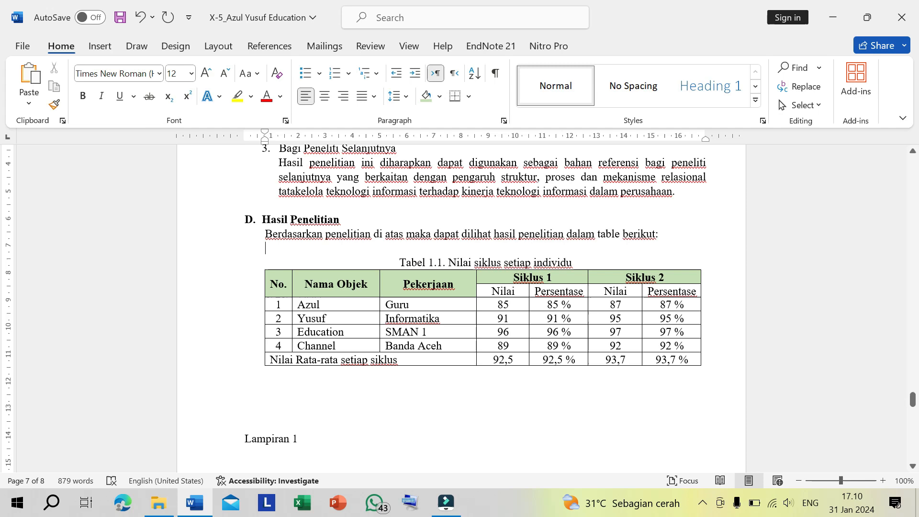
- Shade the Nilai and Persentase subheader cells of both cycles with the same light green as the main header
{"action": "left_click_drag", "start_coordinate": [912, 399], "coordinate": [4, 403]}
{"action": "scroll", "coordinate": [459, 307], "scroll_direction": "up", "scroll_amount": 1}
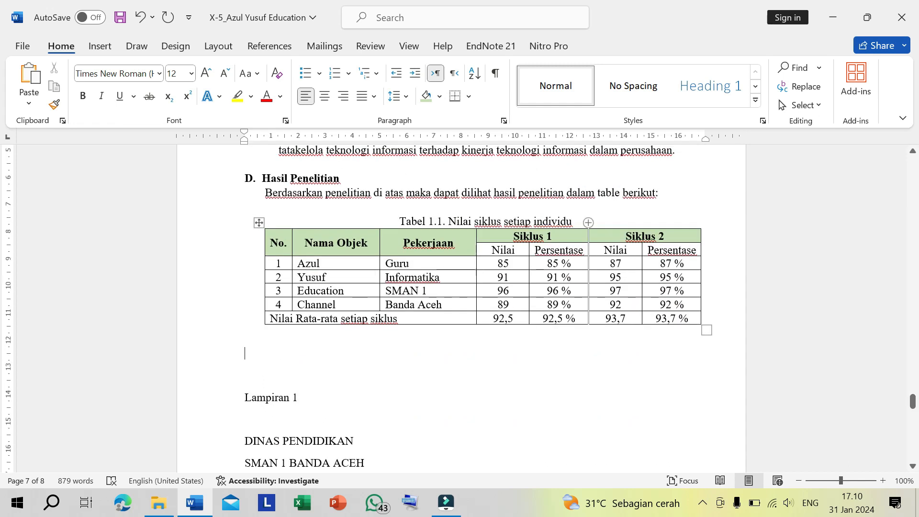
{"action": "left_click_drag", "start_coordinate": [498, 250], "coordinate": [654, 252]}
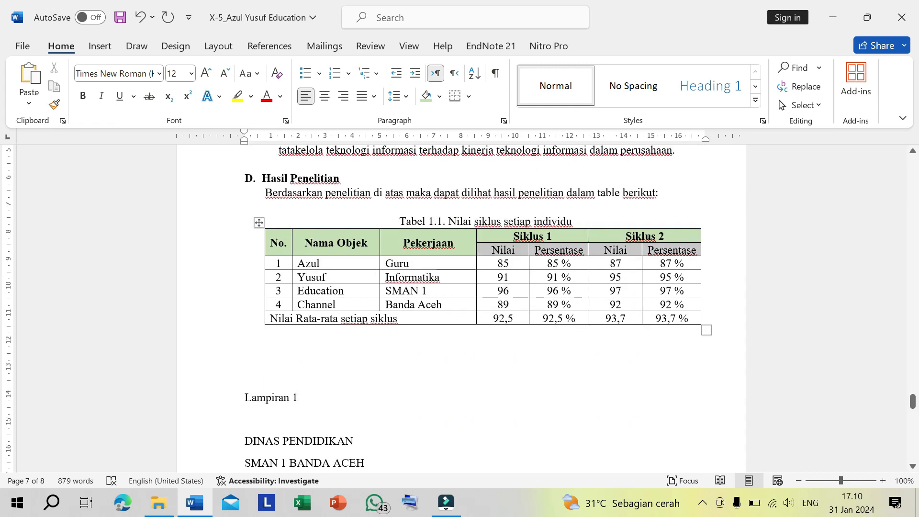
{"action": "left_click", "coordinate": [669, 294]}
{"action": "left_click", "coordinate": [618, 359]}
{"action": "left_click", "coordinate": [523, 250]}
{"action": "left_click", "coordinate": [557, 250]}
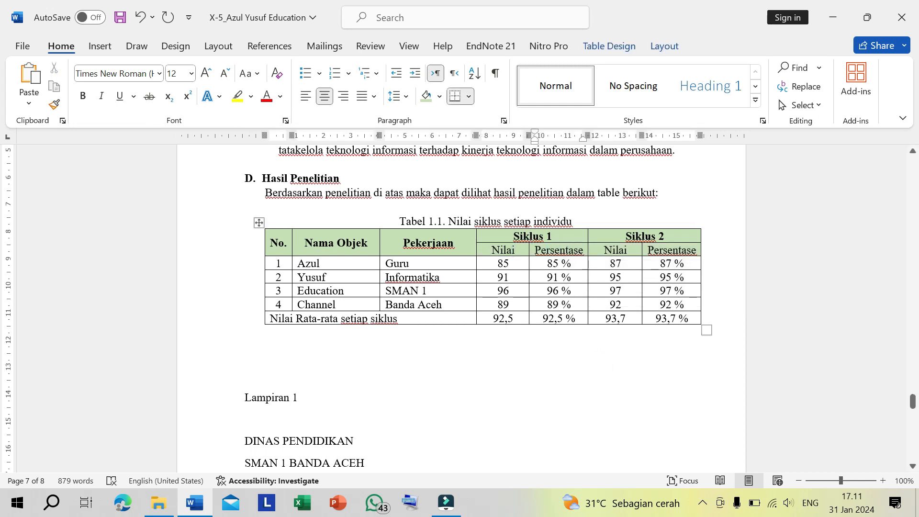
- Check the shading color applied to the Nilai and Persentase subheader cells
{"action": "left_click_drag", "start_coordinate": [559, 250], "coordinate": [502, 249]}
{"action": "left_click_drag", "start_coordinate": [559, 249], "coordinate": [671, 250]}
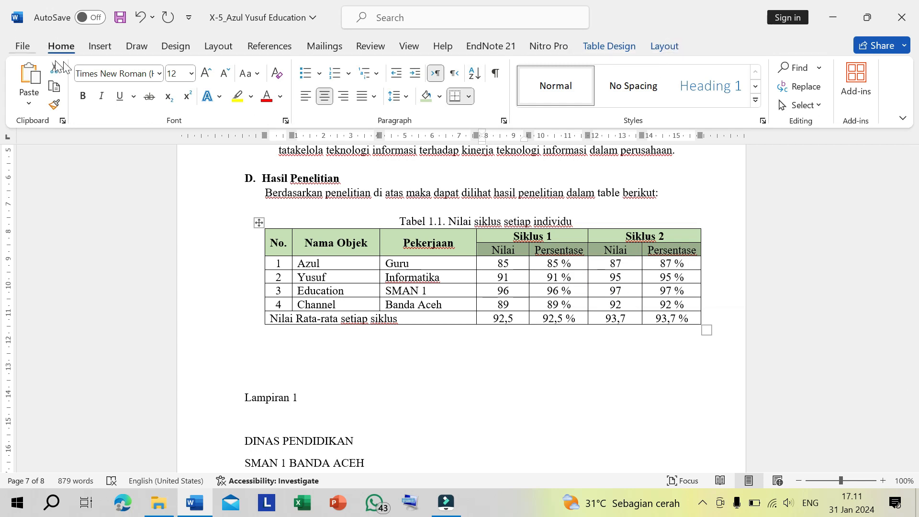
{"action": "left_click", "coordinate": [439, 96]}
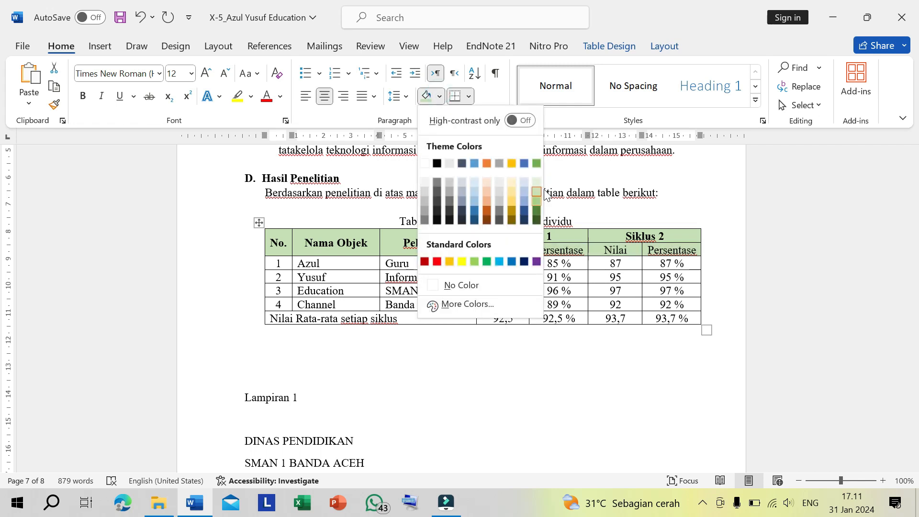
{"action": "left_click", "coordinate": [597, 245]}
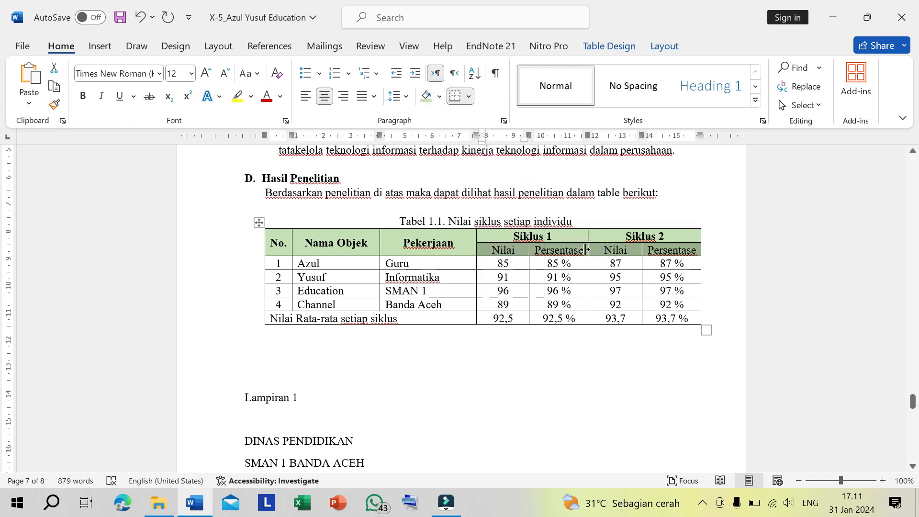
{"action": "left_click", "coordinate": [546, 291]}
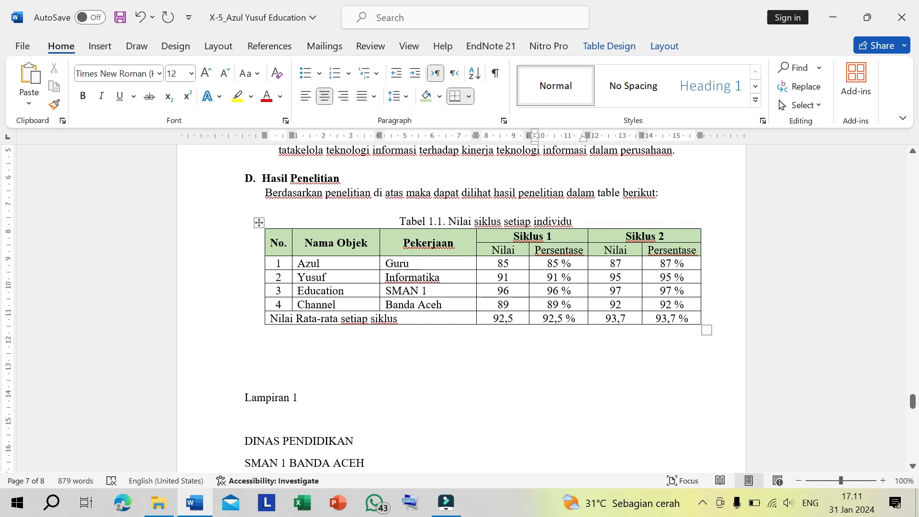